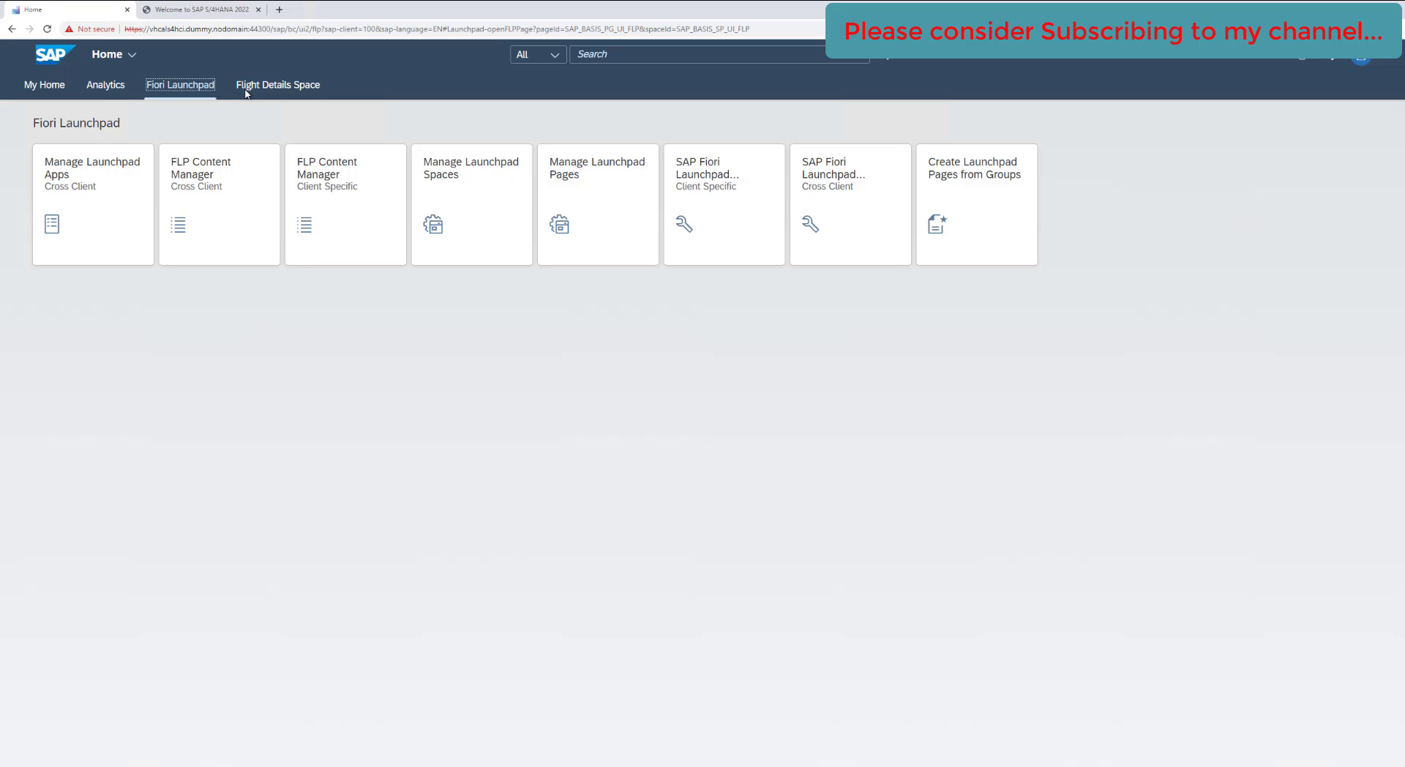
# Open Flight Details Space and check the browser console for errors from the Flight Details tile.
pyautogui.click(281, 85)
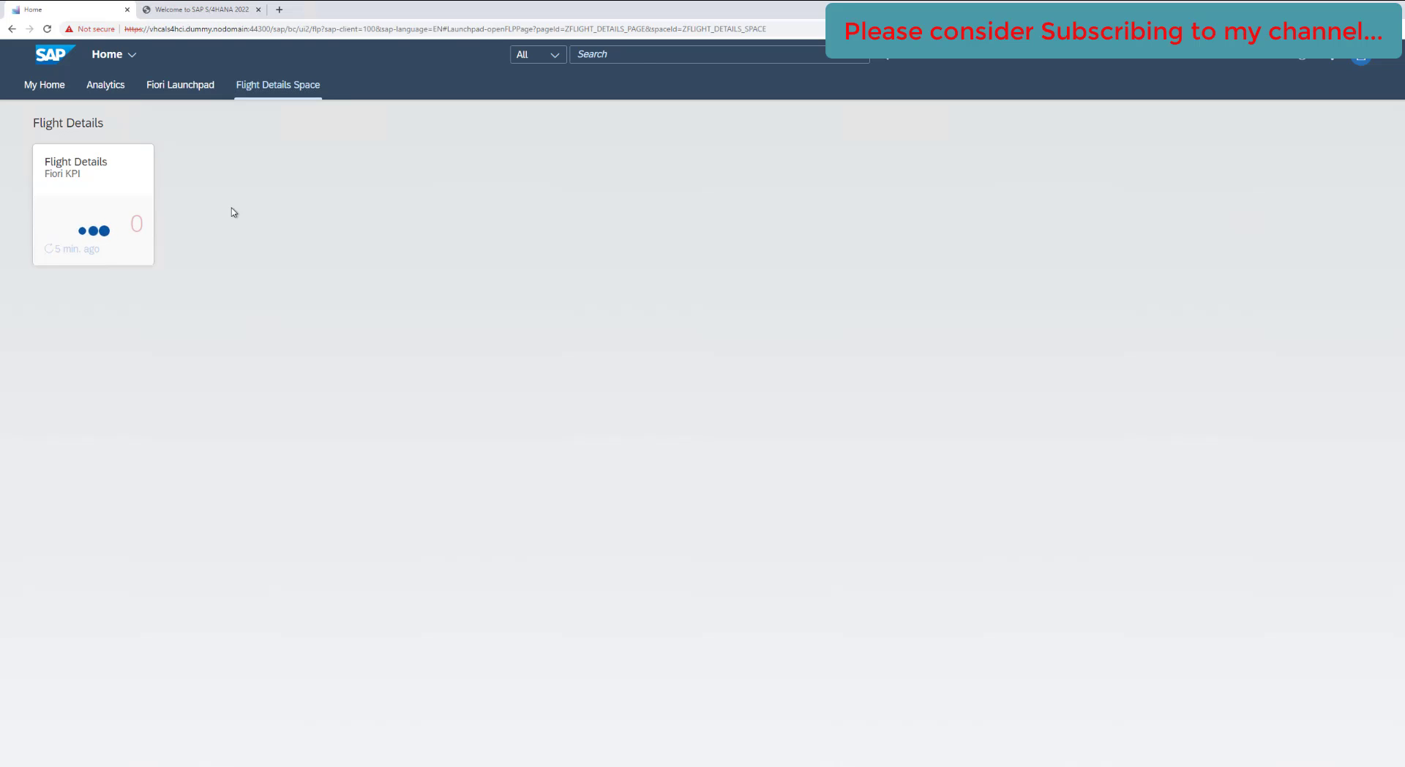
pyautogui.press('F12')
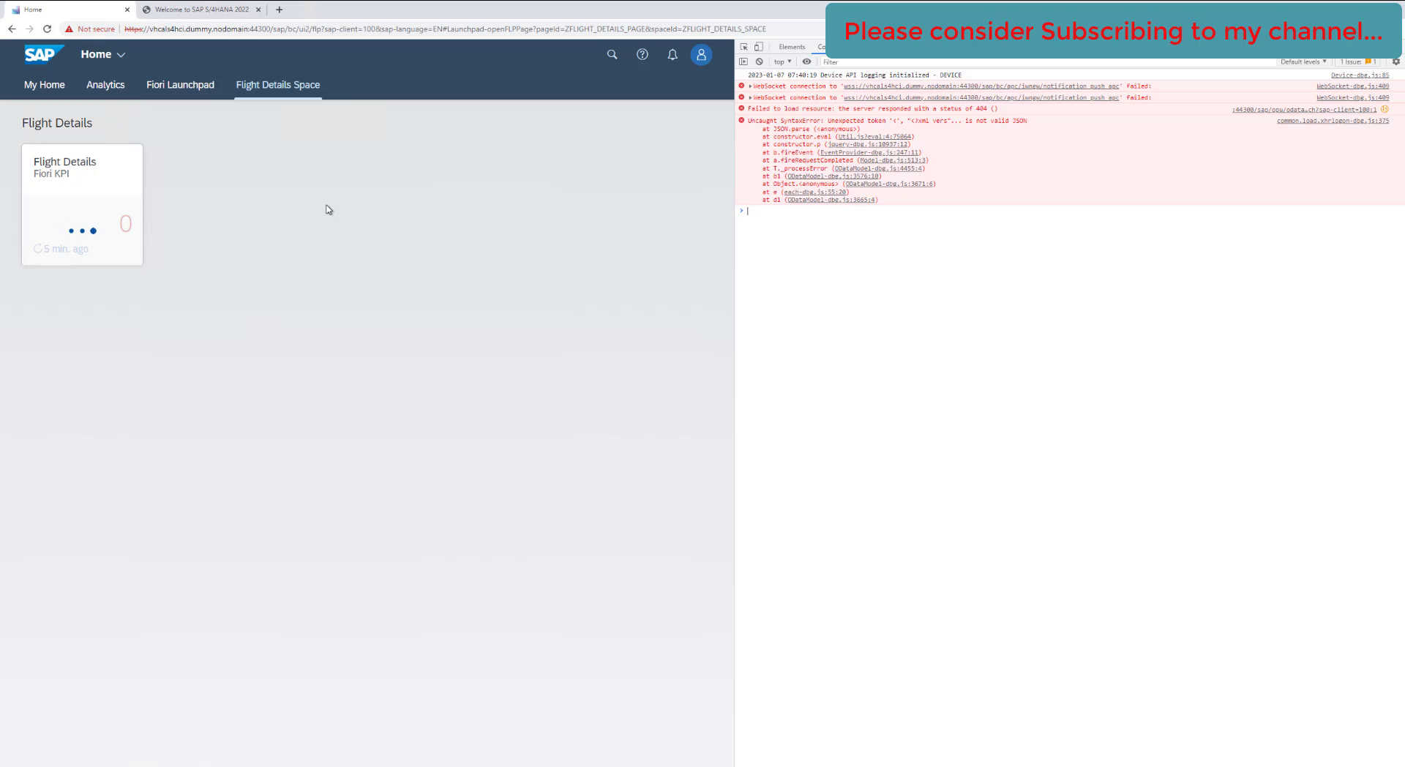
pyautogui.press('F12')
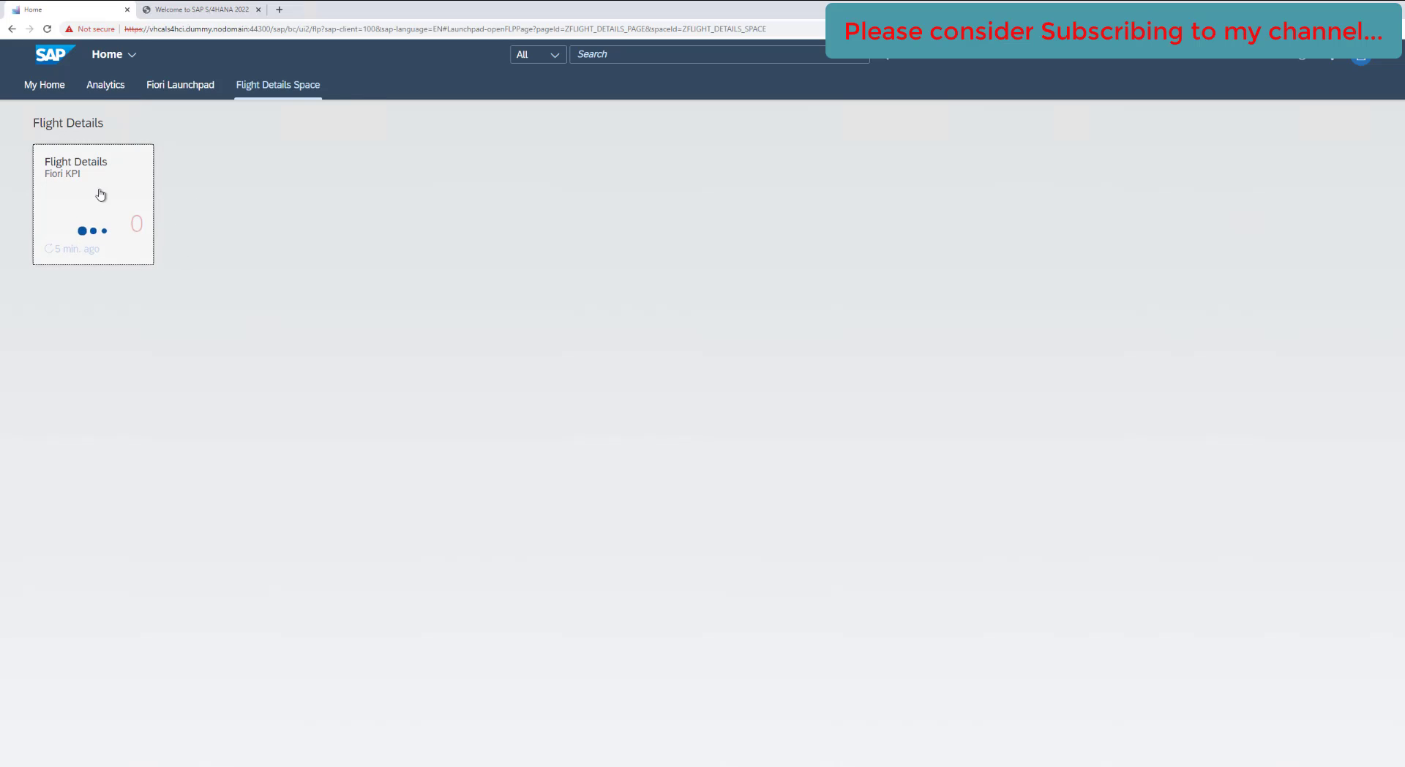
# Open the client-specific FLP Content Manager from Fiori Launchpad and search for catalog ZCODEINMINS_C, copying the ID from the Notepad notes.
pyautogui.click(186, 90)
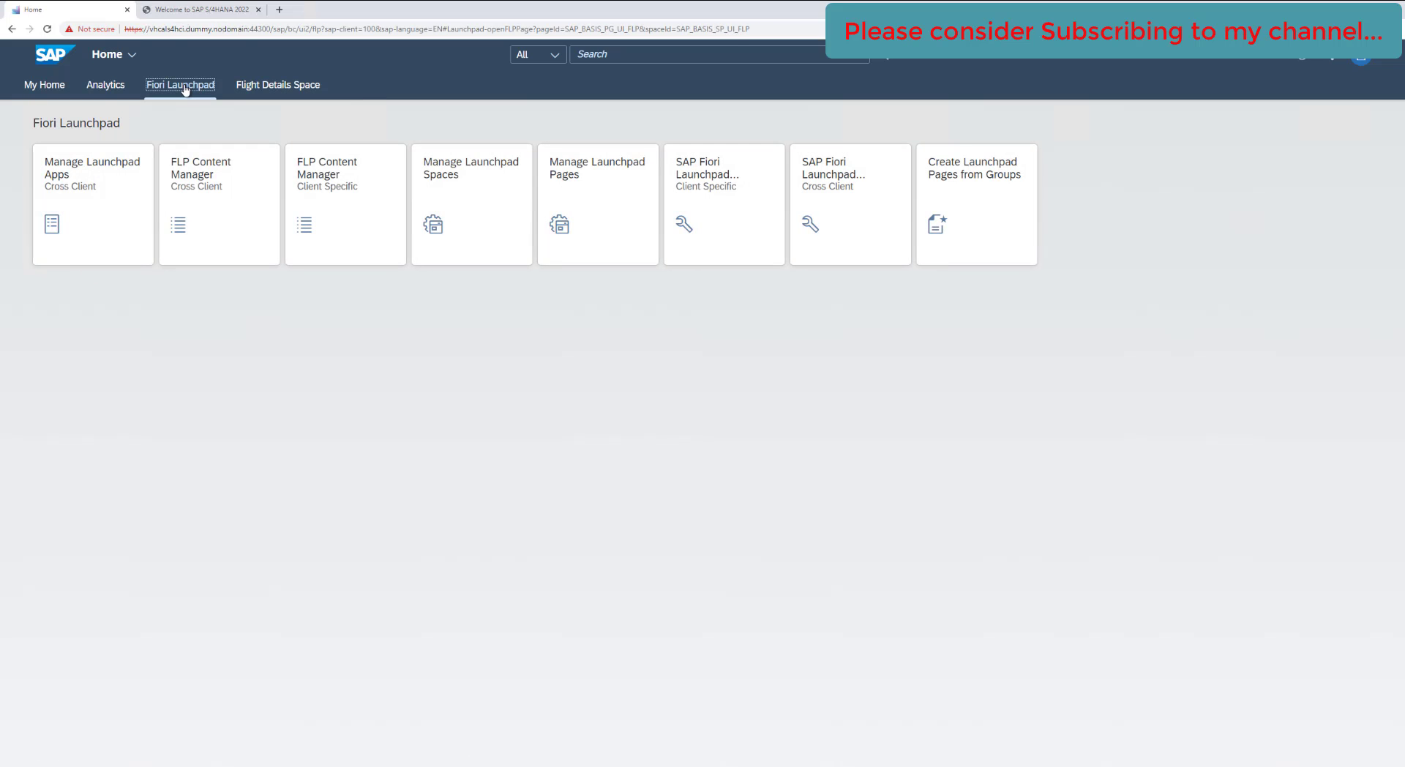
pyautogui.click(339, 205)
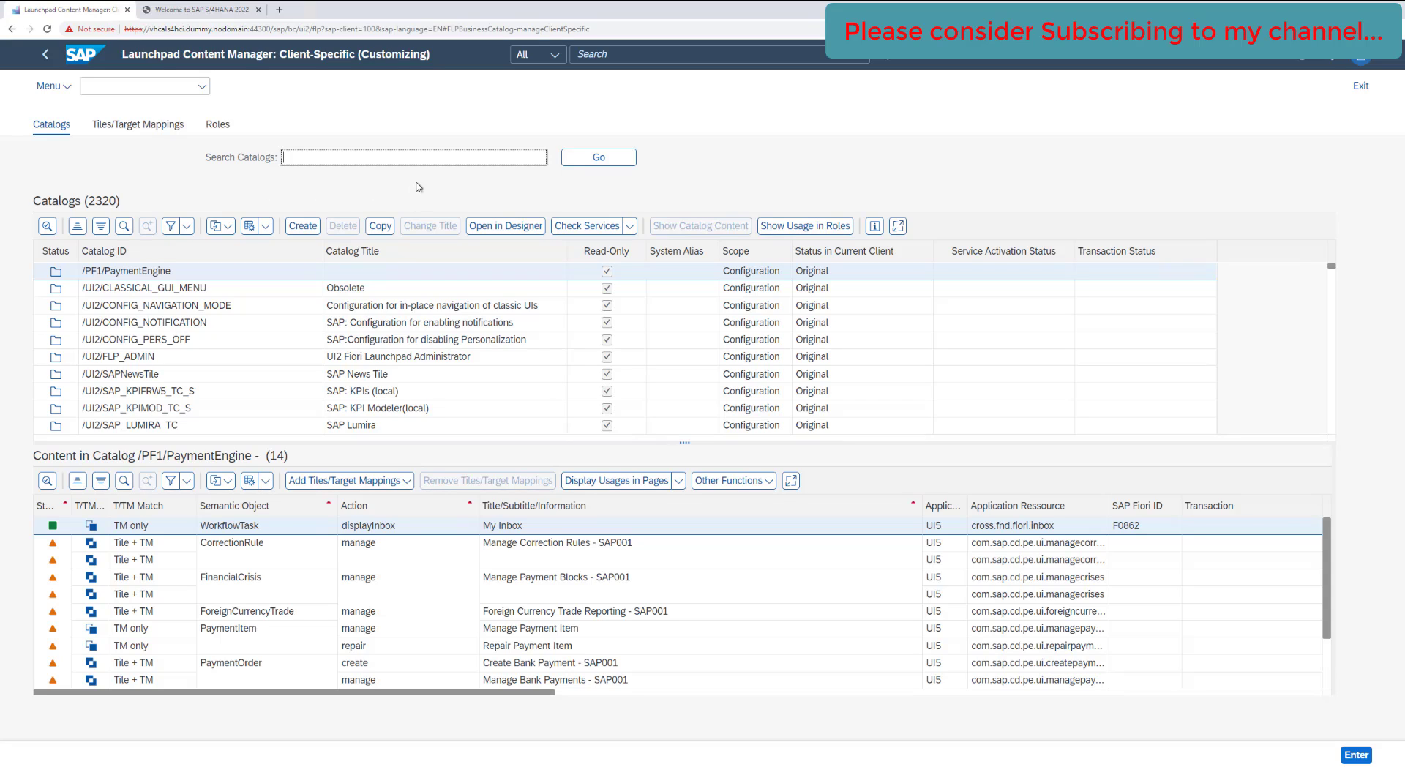
pyautogui.click(405, 159)
pyautogui.click(240, 765)
pyautogui.rightClick(340, 219)
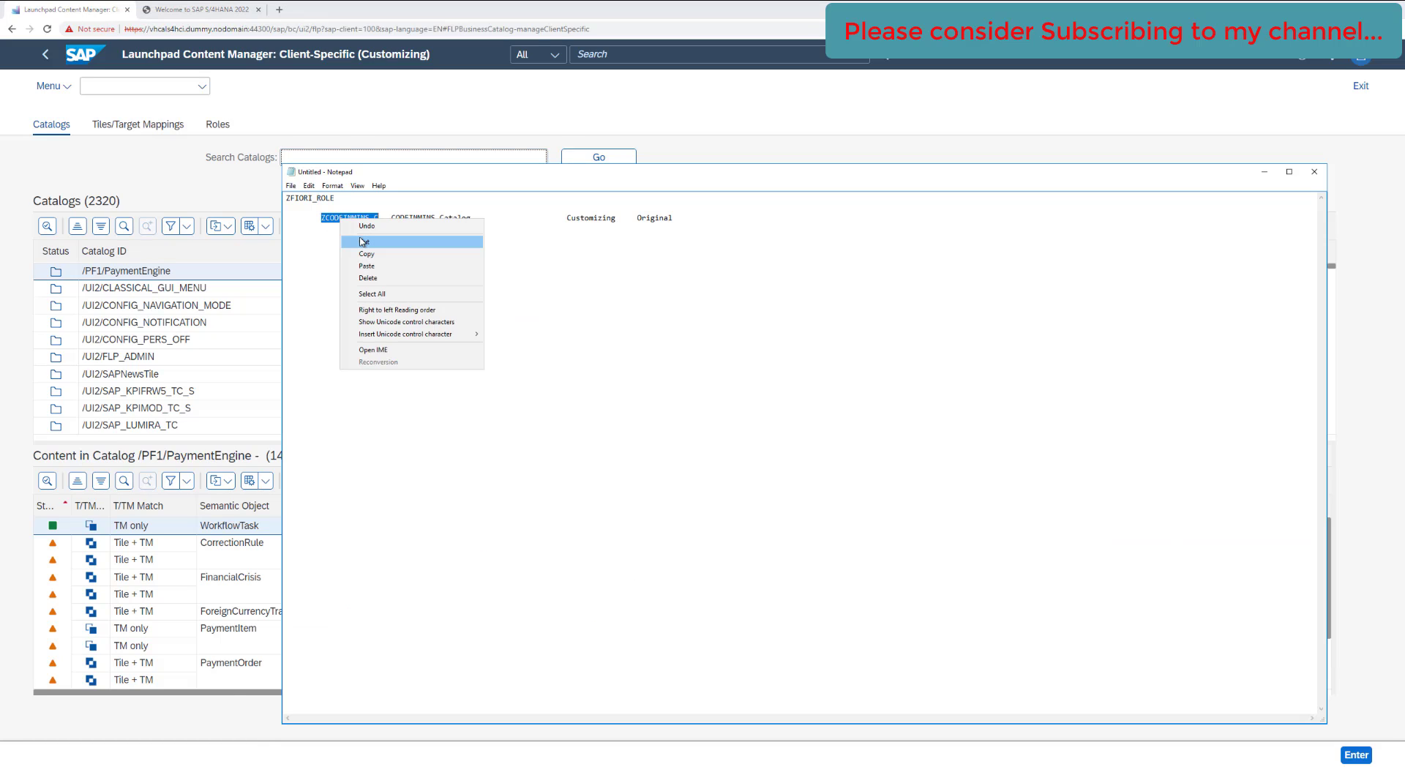
pyautogui.click(362, 254)
pyautogui.click(337, 162)
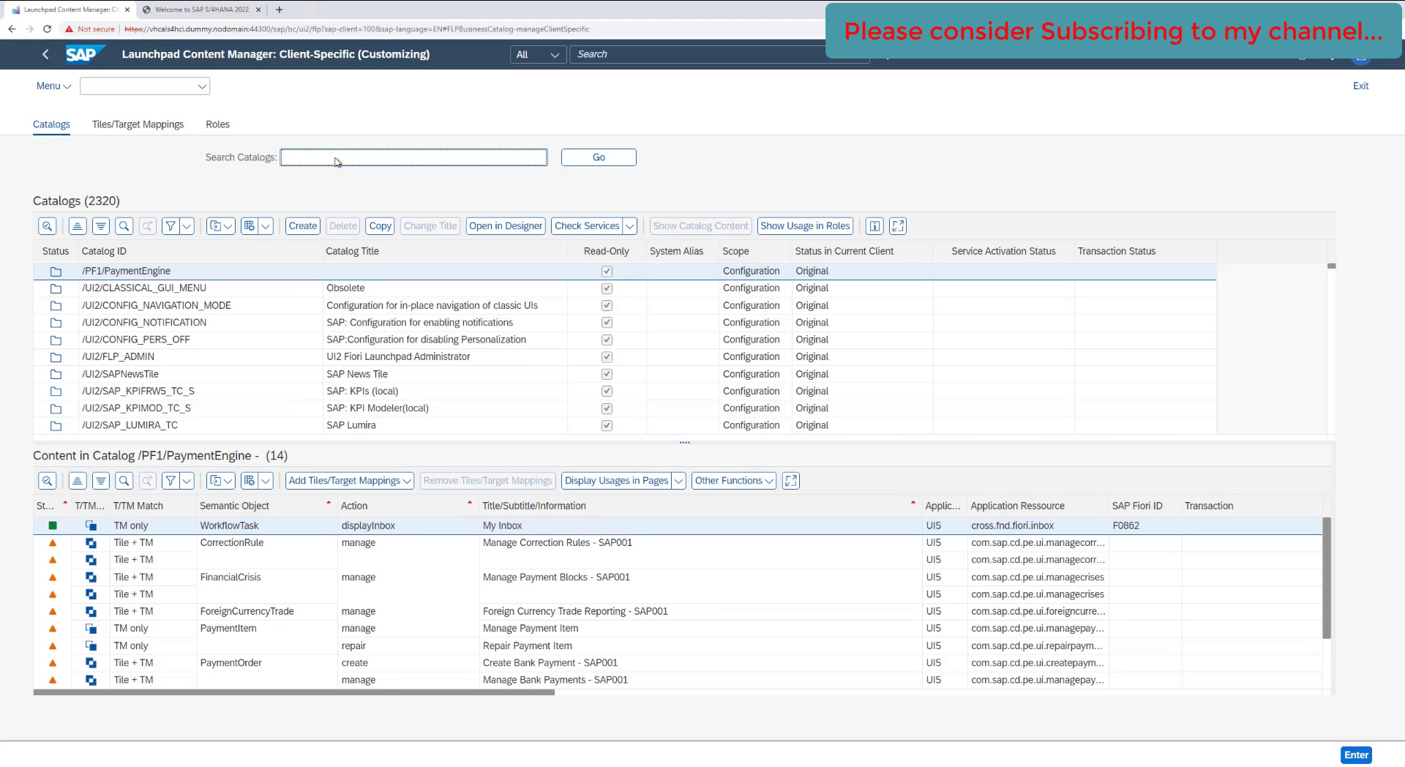
pyautogui.hotkey('ctrl', 'v')
pyautogui.click(599, 157)
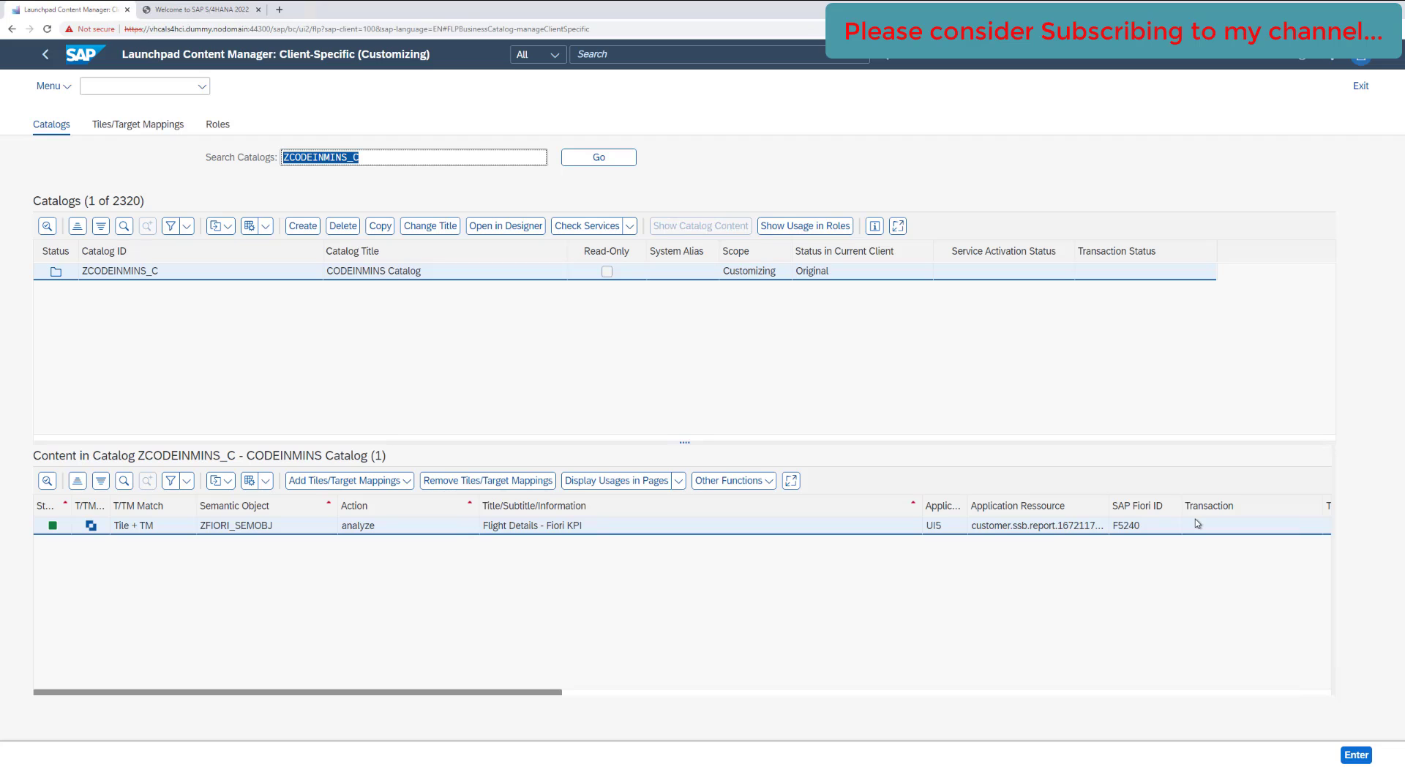
pyautogui.moveTo(657, 701); pyautogui.dragTo(507, 692)
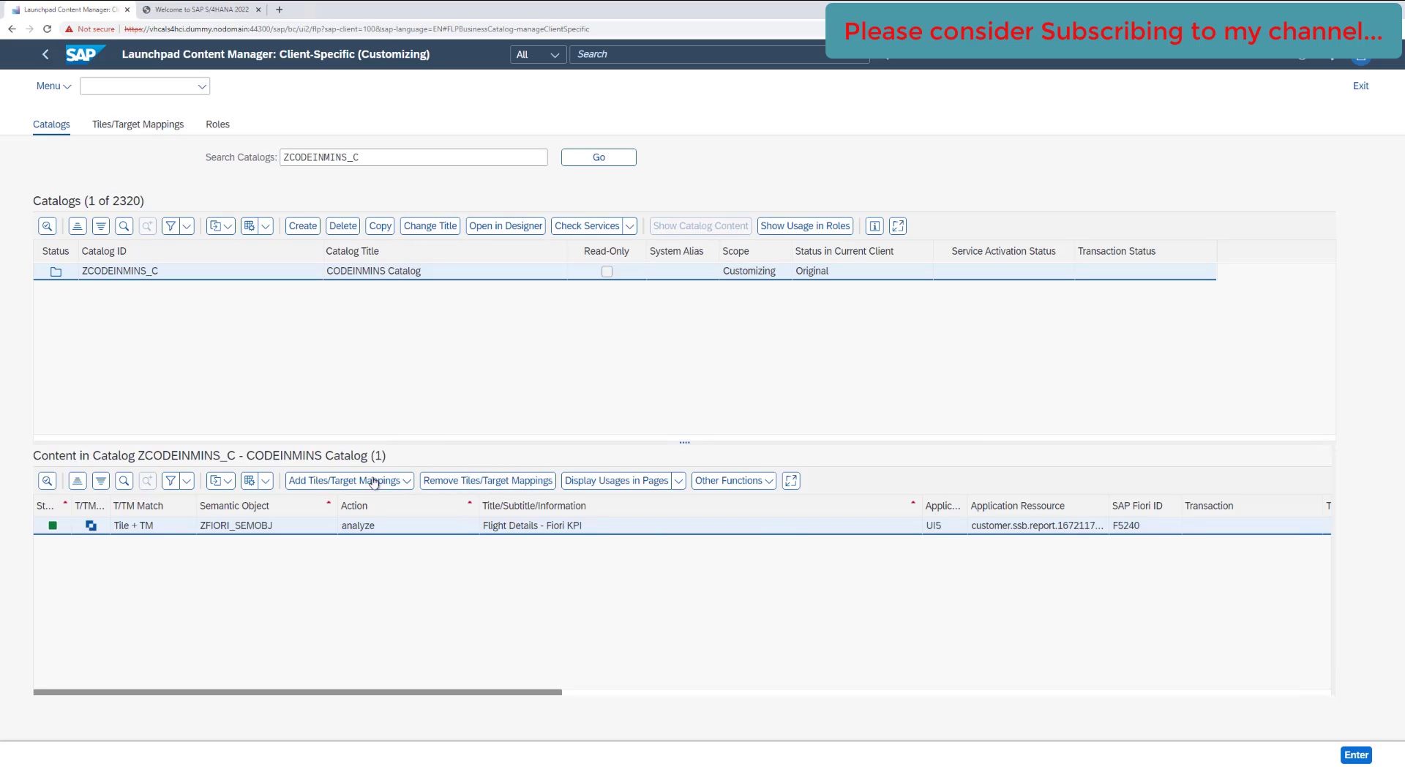
# Show the role usage of catalog ZCODEINMINS_C, and check and show its services.
pyautogui.click(806, 226)
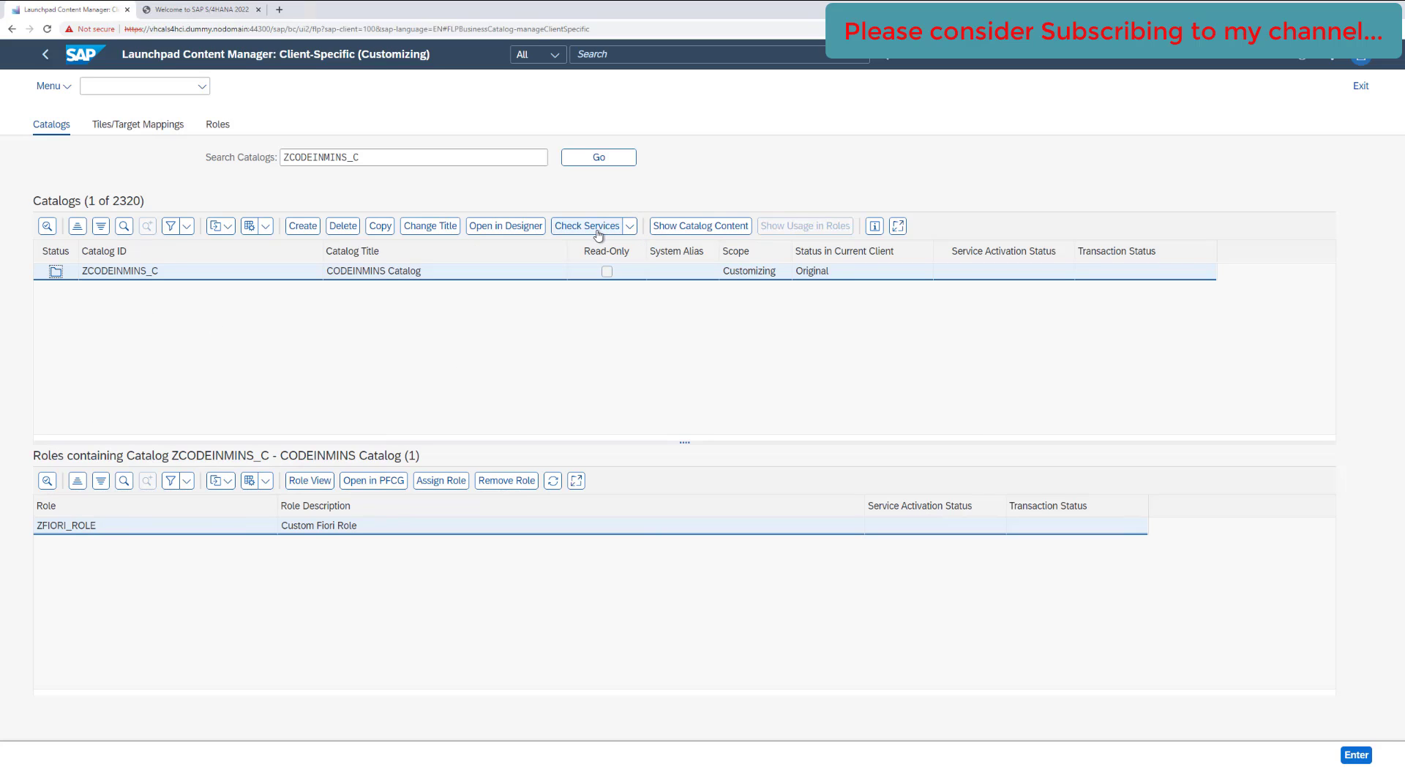
pyautogui.click(629, 226)
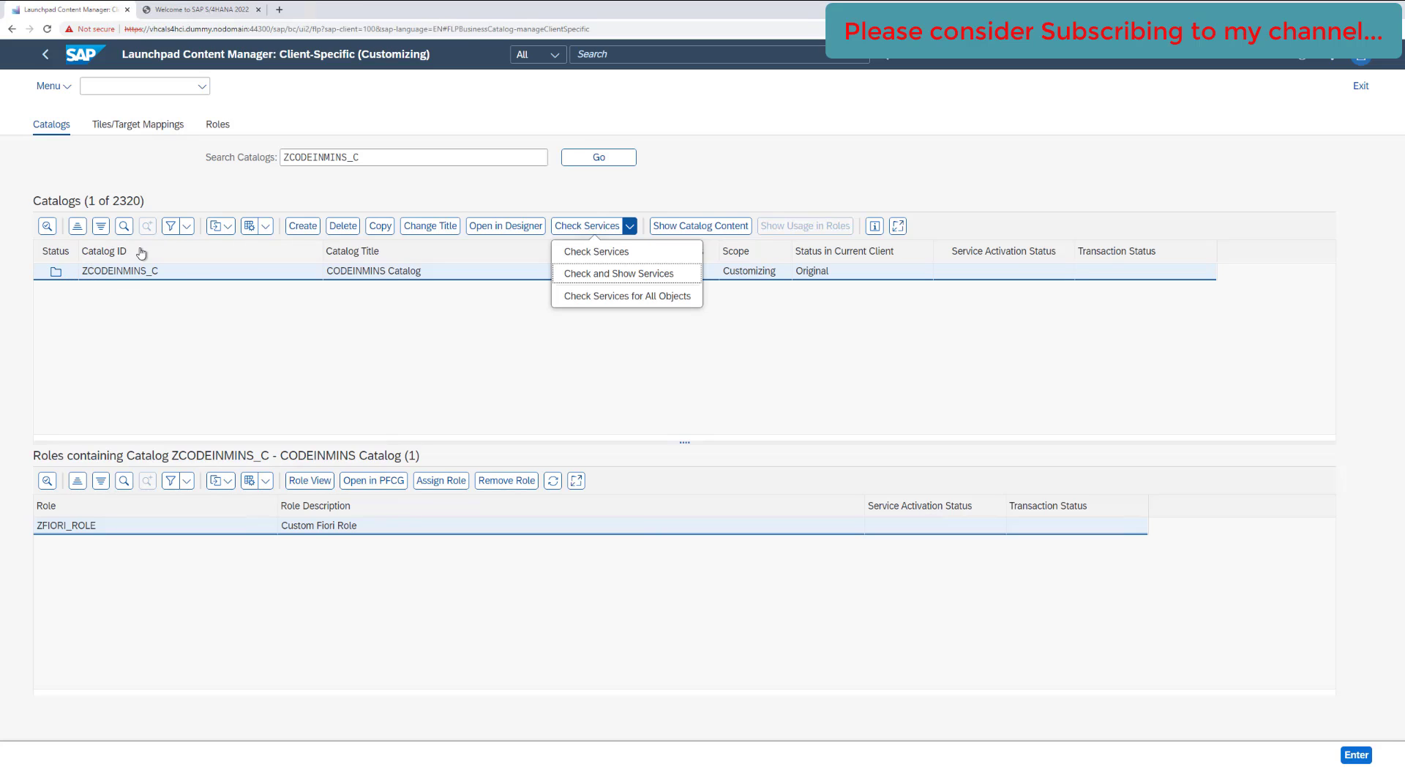
pyautogui.click(621, 275)
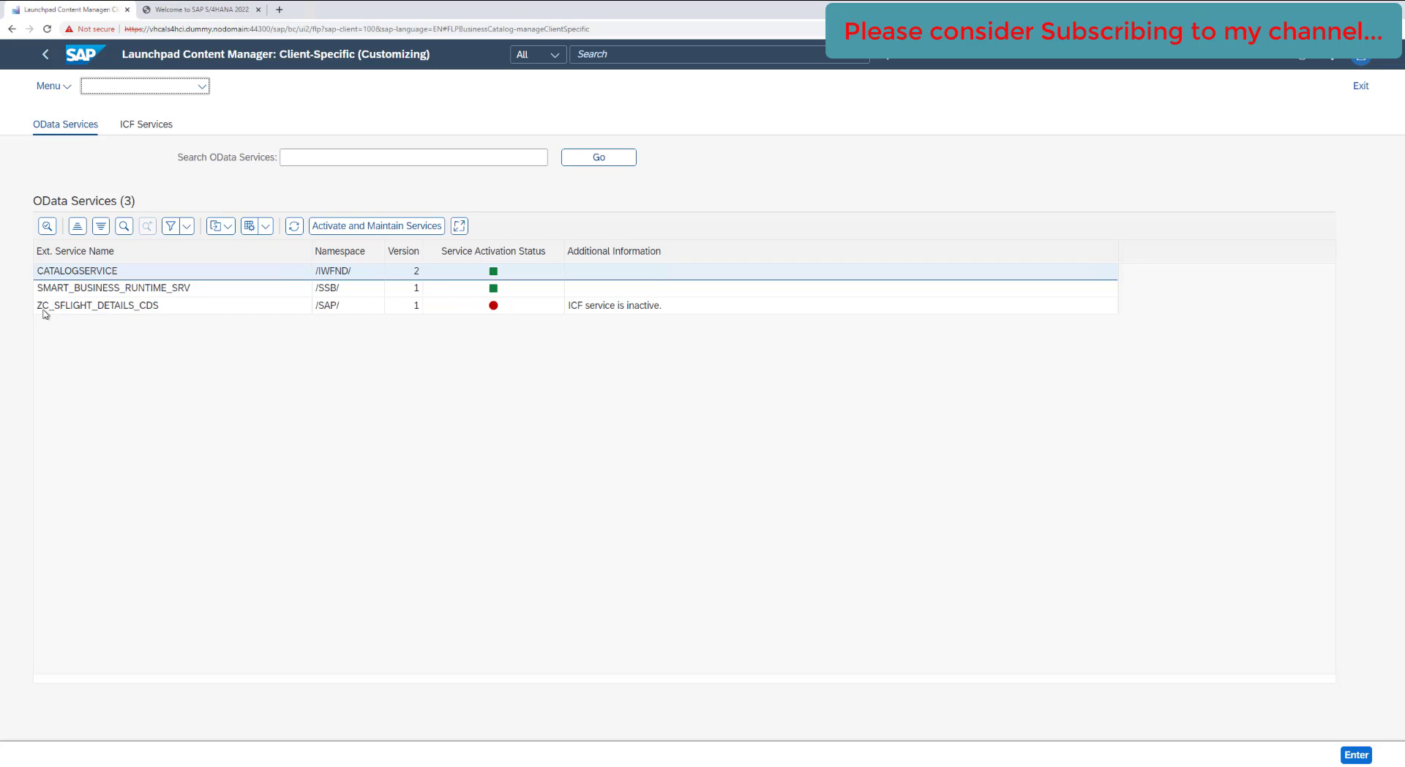
# Examine the activation status and additional information of the OData service ZC_SFLIGHT_DETAILS_CDS.
pyautogui.moveTo(39, 308)
pyautogui.mouseDown()
pyautogui.moveTo(159, 310)
pyautogui.moveTo(29, 308)
pyautogui.mouseUp()
pyautogui.click(232, 374)
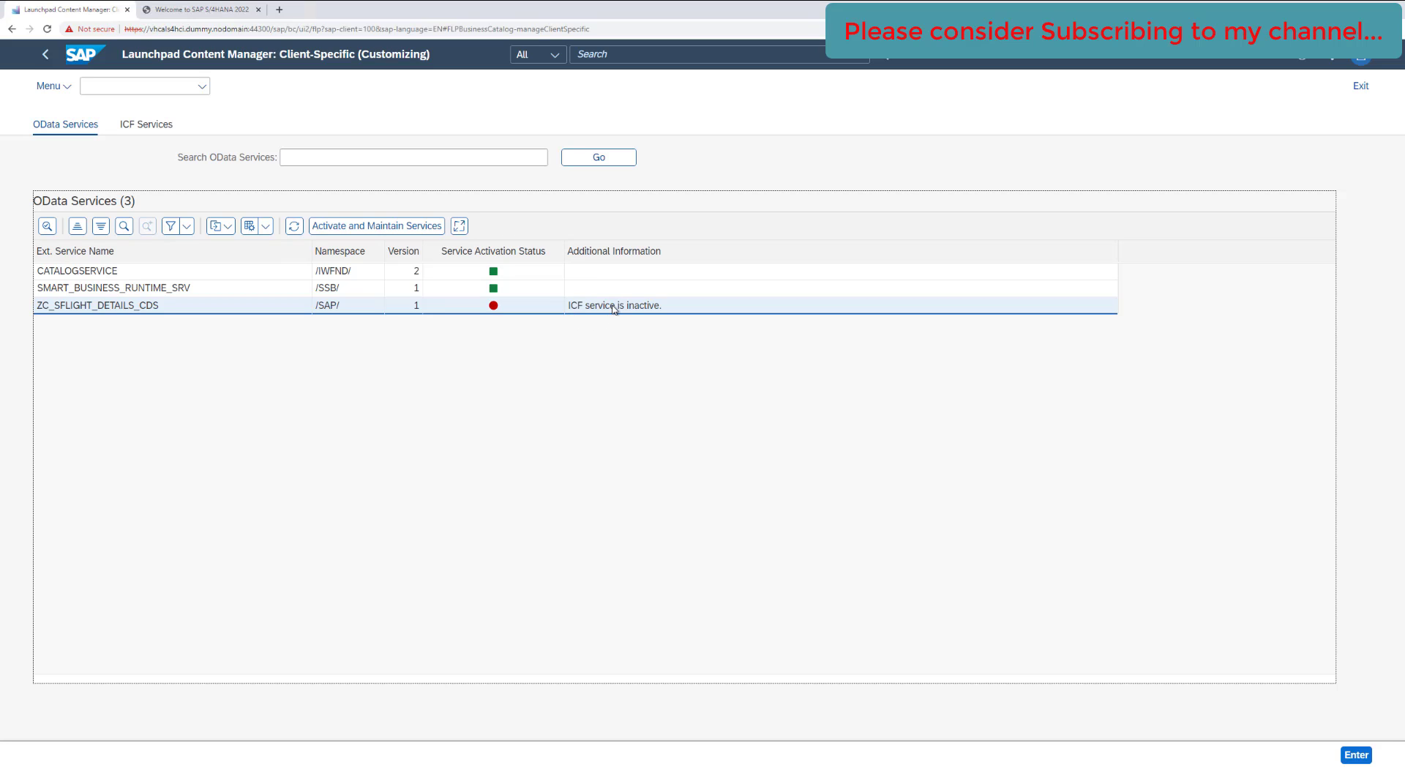
pyautogui.moveTo(570, 310); pyautogui.dragTo(658, 311)
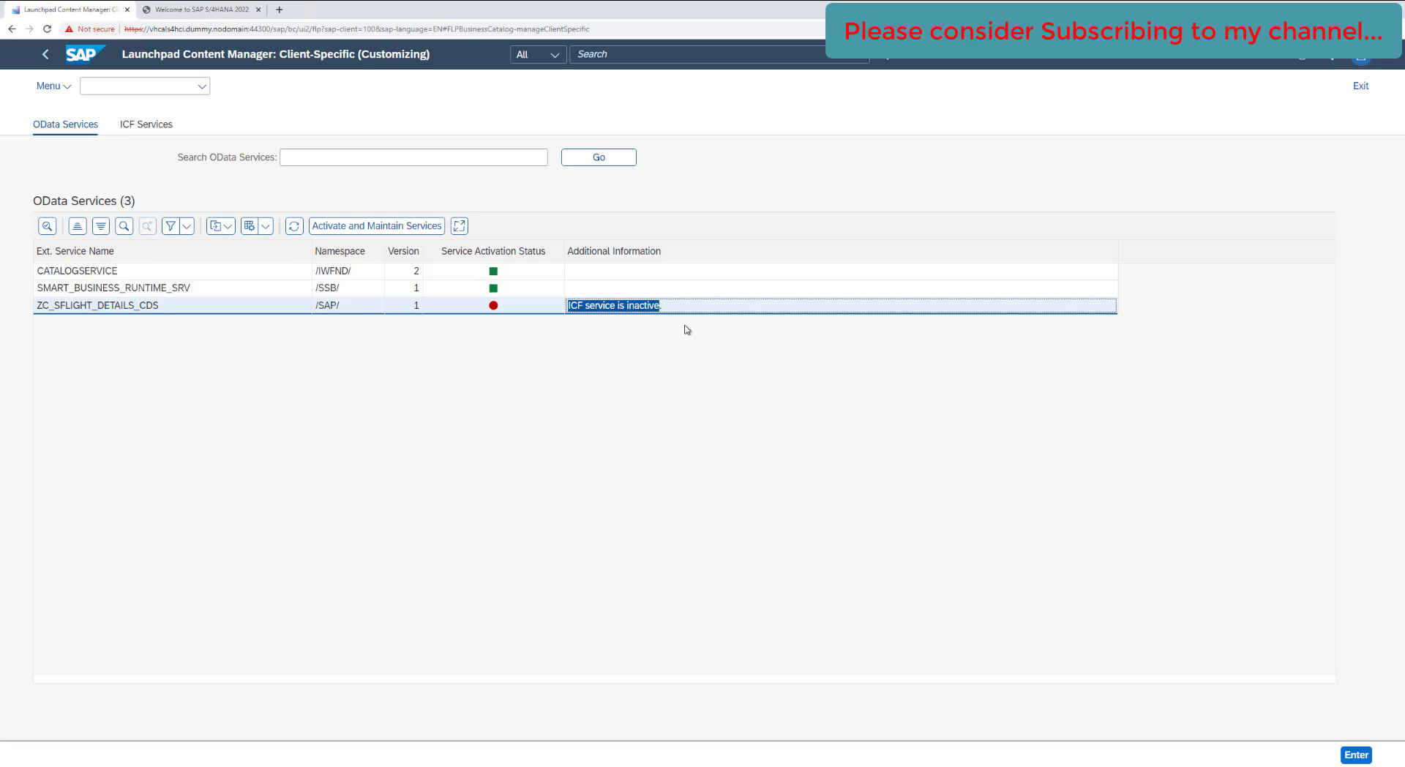
pyautogui.click(687, 330)
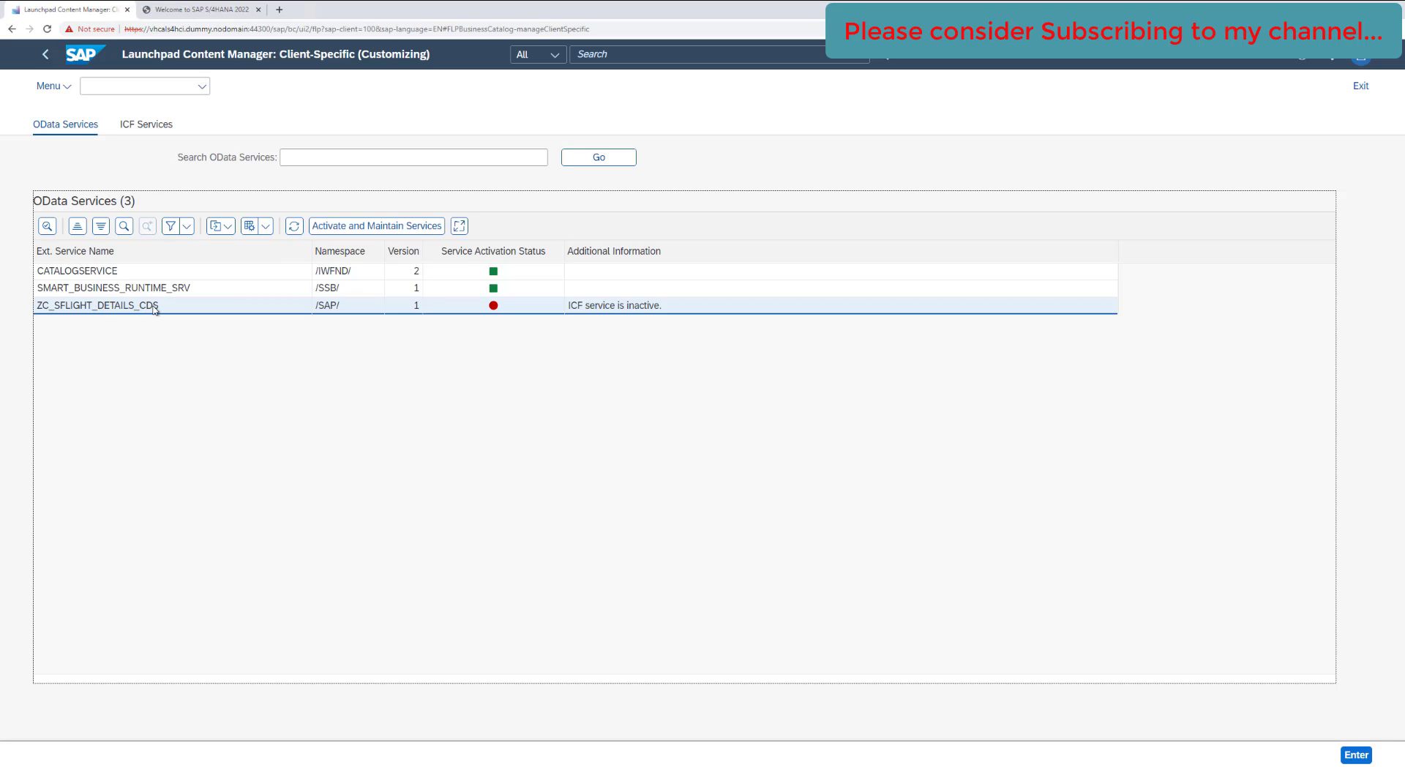
# Copy the service name ZC_SFLIGHT_DETAILS_CDS and open Activate and Maintain Services for it.
pyautogui.moveTo(156, 307); pyautogui.dragTo(35, 310)
pyautogui.hotkey('ctrl', 'c')
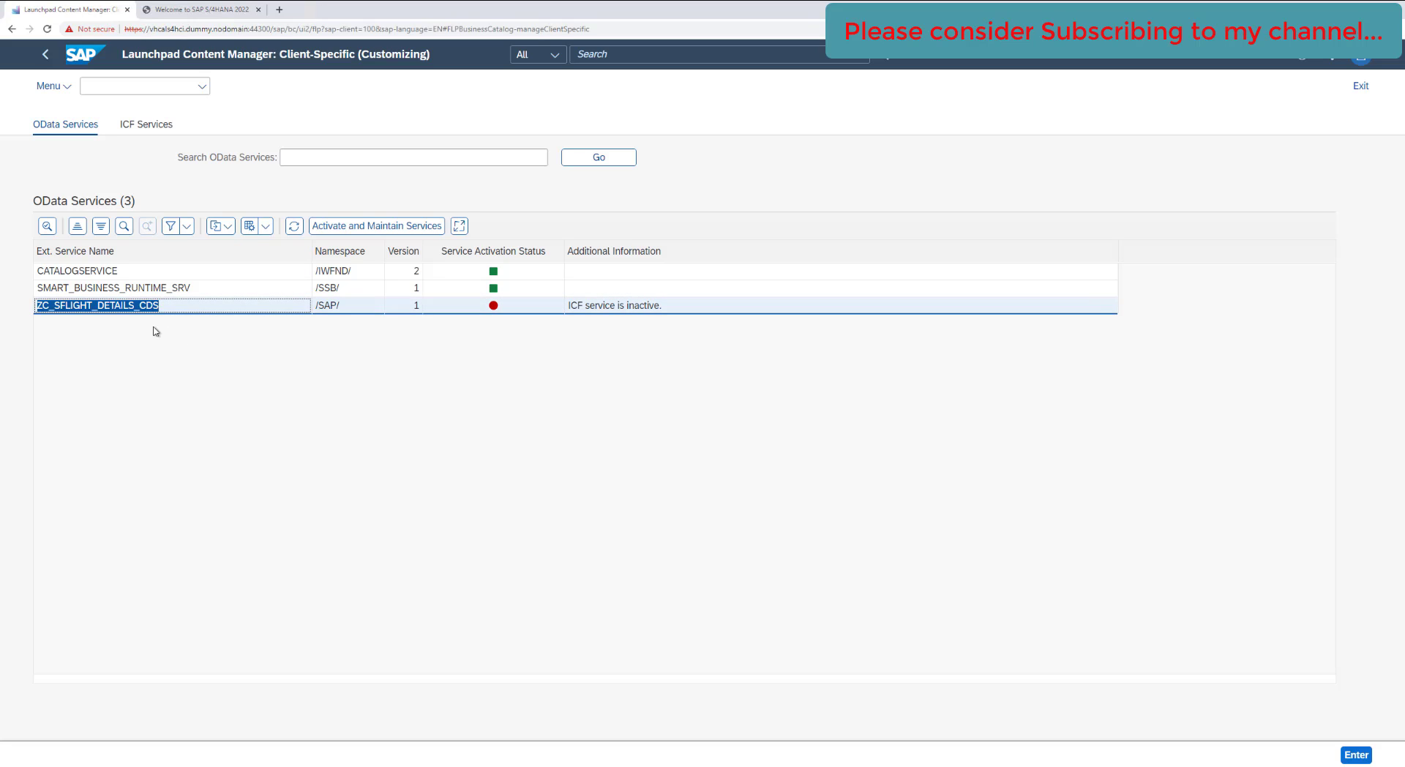
pyautogui.click(128, 313)
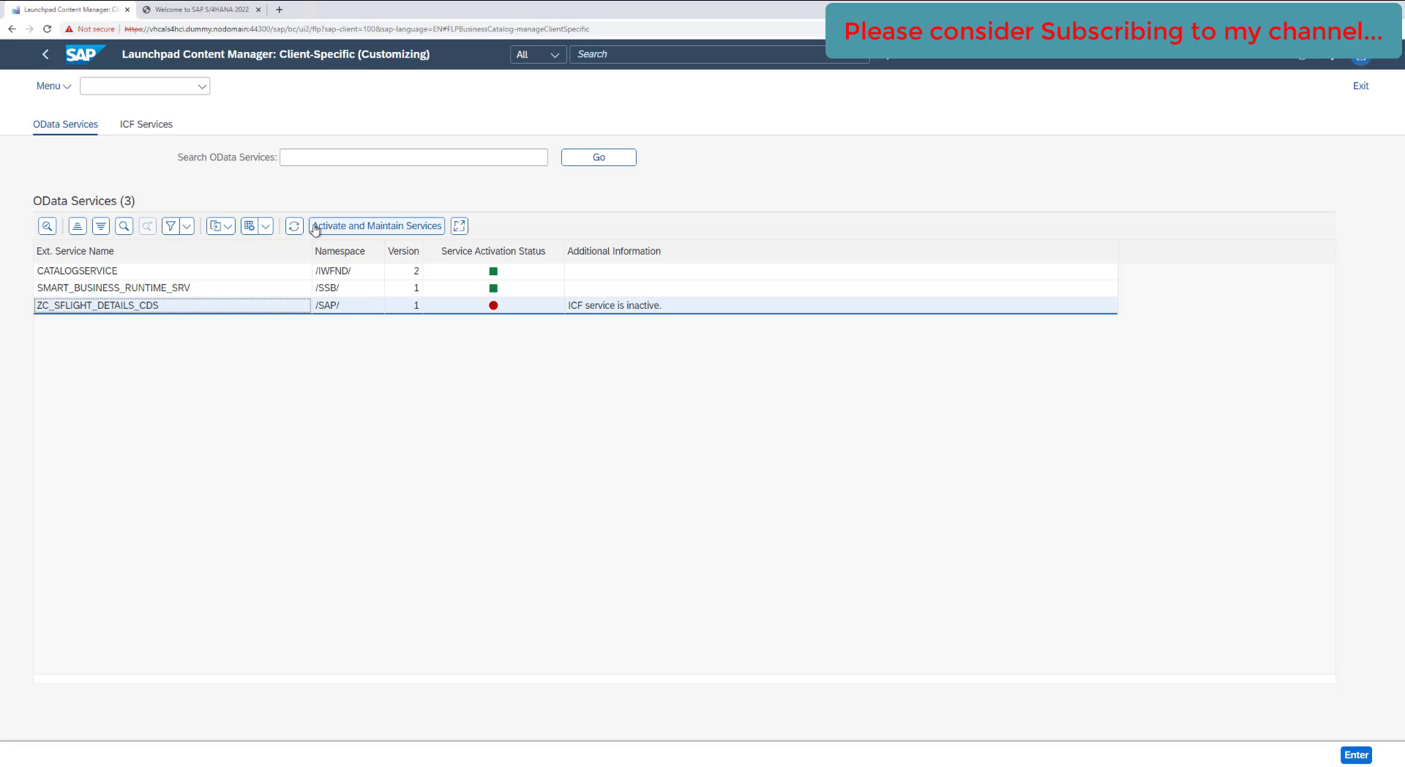
pyautogui.click(376, 228)
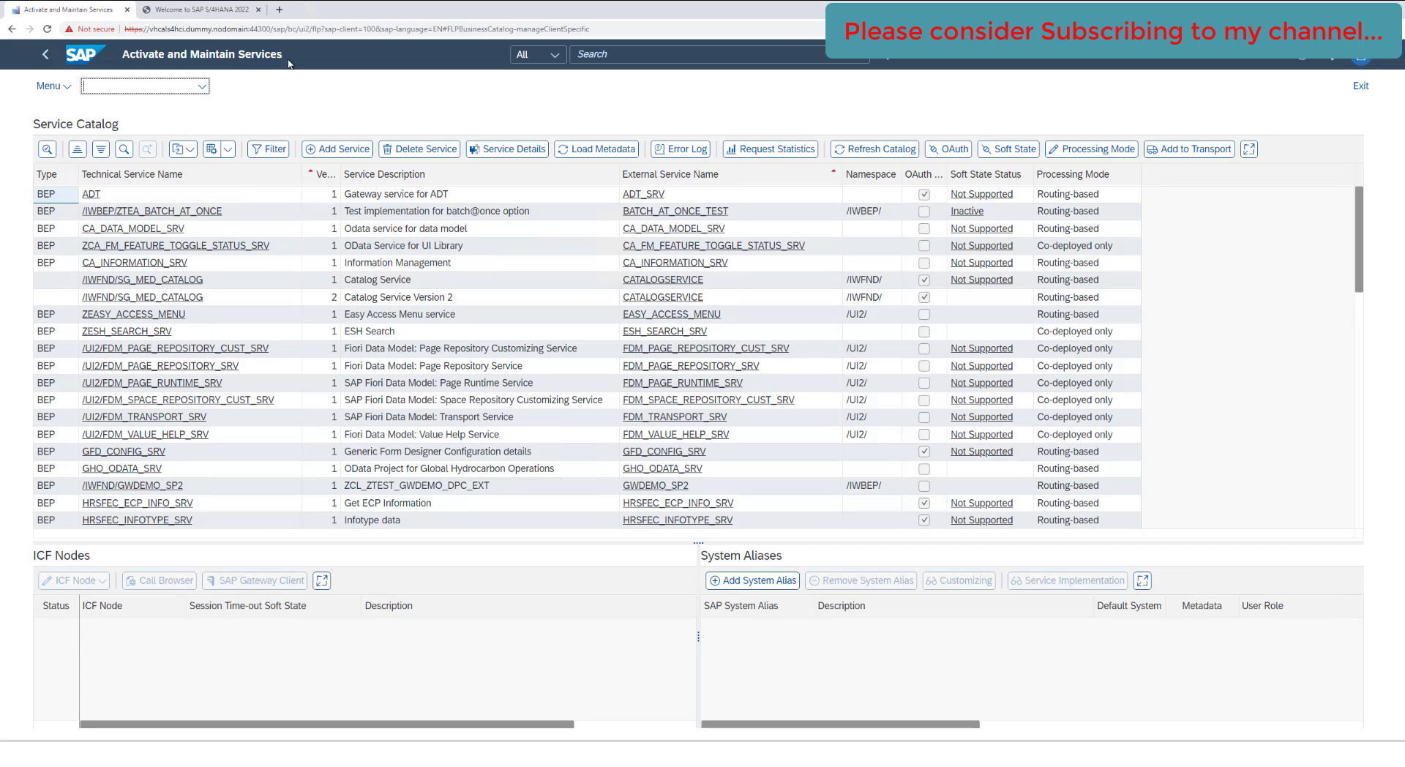
# Filter the service catalog by technical service name ZC_SFLIGHT_DETAILS_CDS and select the service to show its ICF nodes in an enlarged area.
pyautogui.click(273, 150)
pyautogui.click(643, 350)
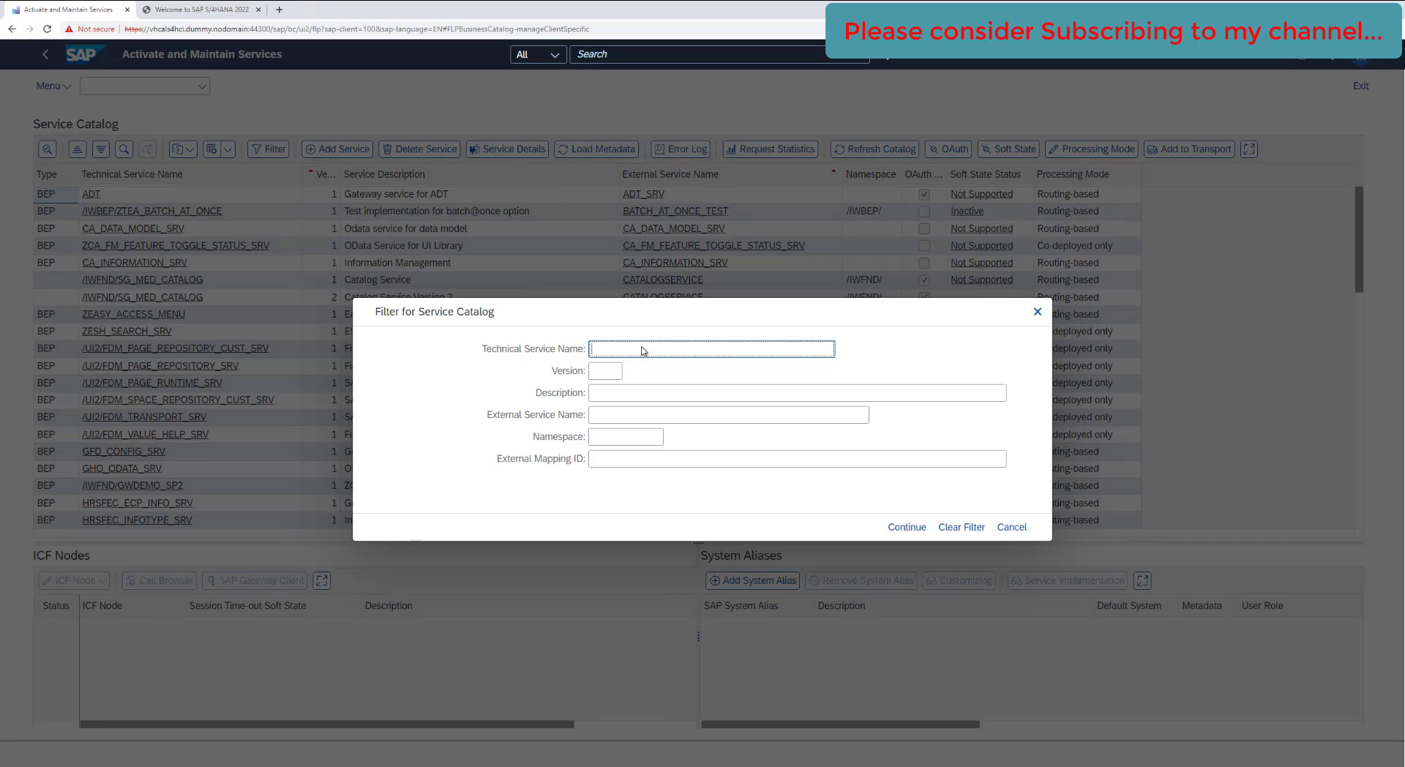
pyautogui.hotkey('ctrl', 'v')
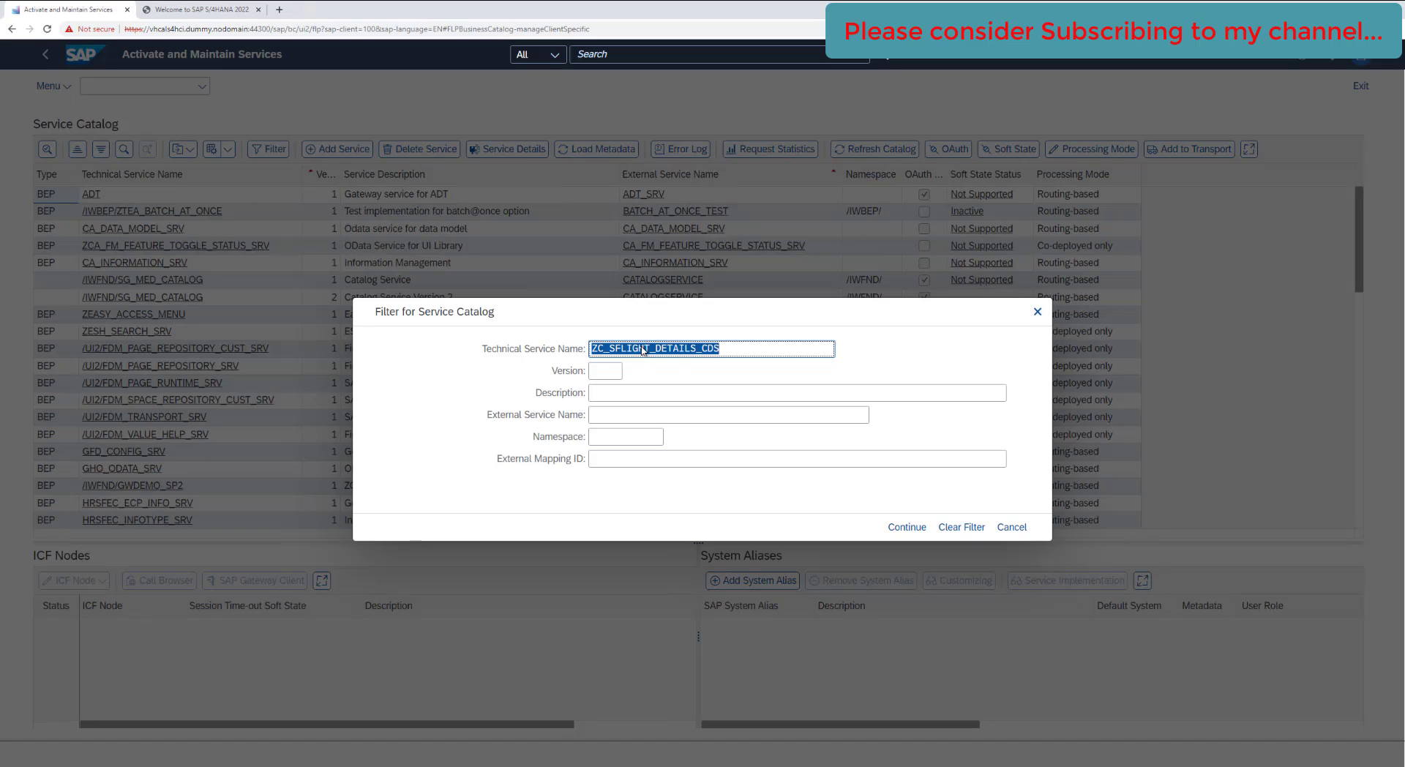
pyautogui.click(907, 527)
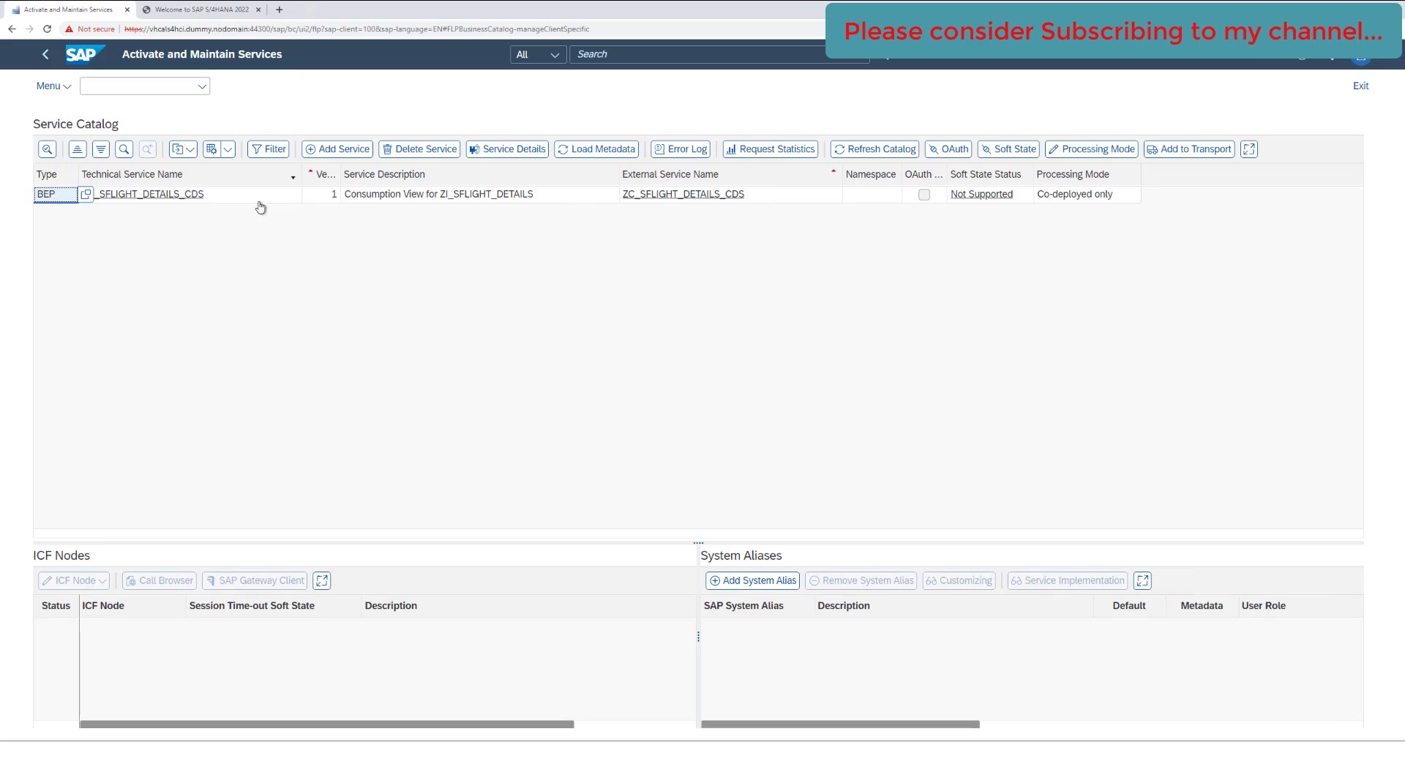
pyautogui.click(120, 196)
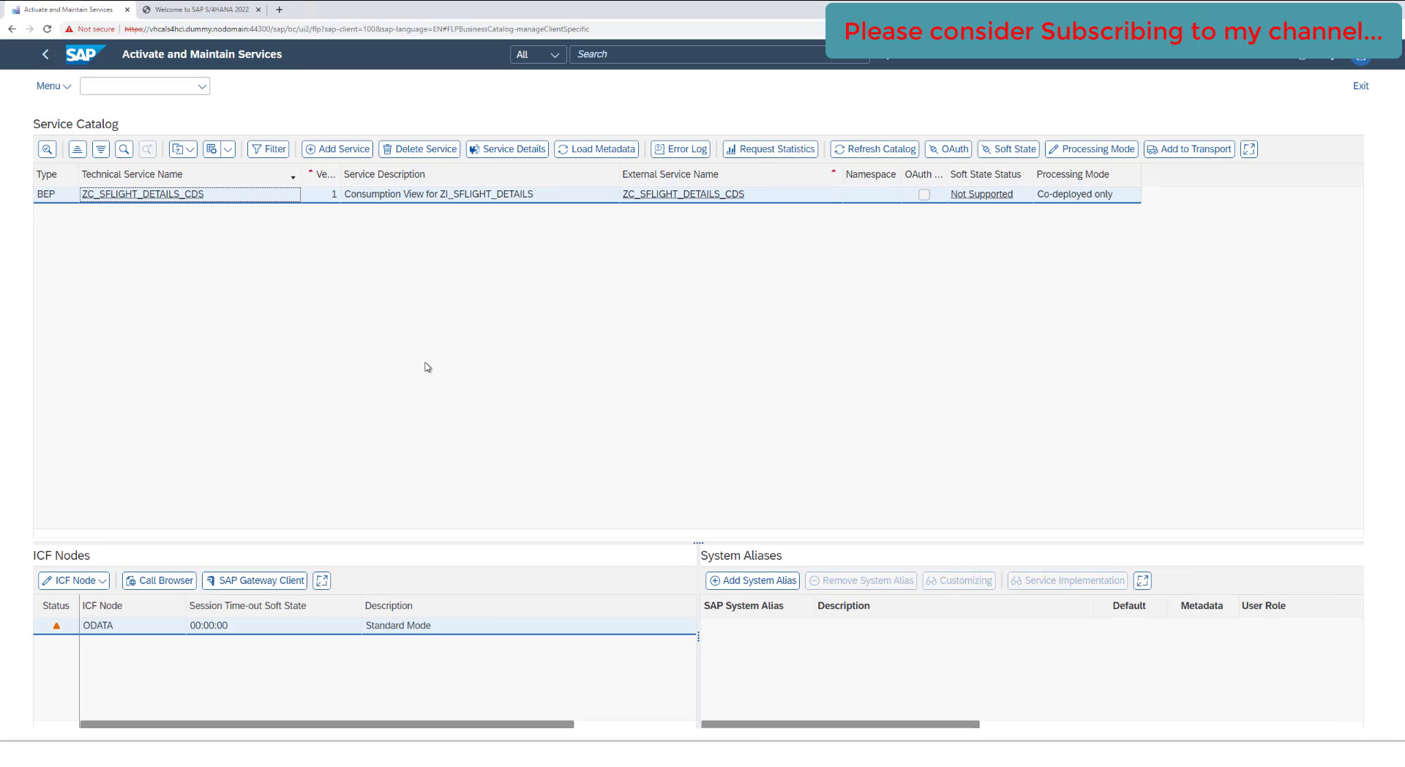
pyautogui.moveTo(575, 550); pyautogui.dragTo(601, 319)
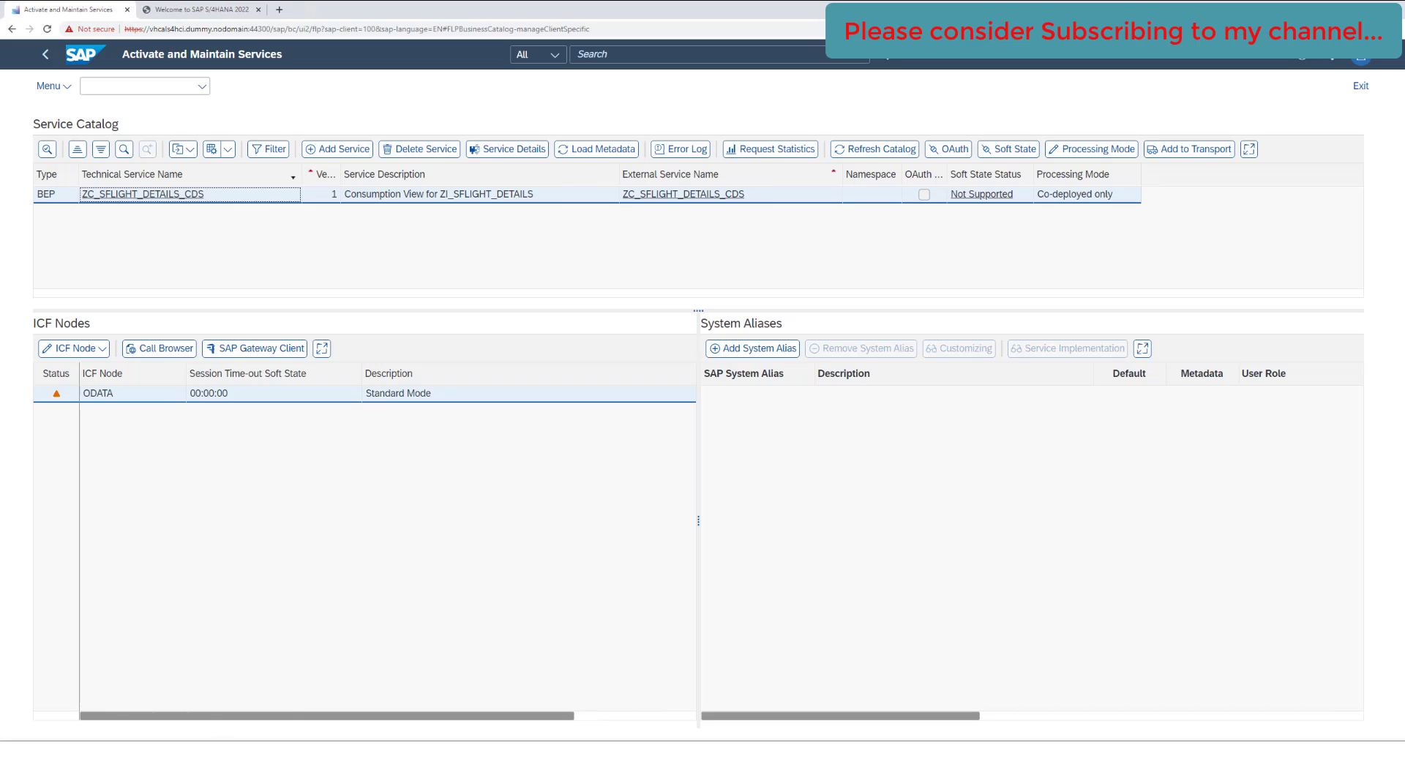
# Switch to Define Services in SAP GUI and search the ICF hierarchy for service name ZC_SFLIGHT_DETAILS_CDS.
pyautogui.click(247, 741)
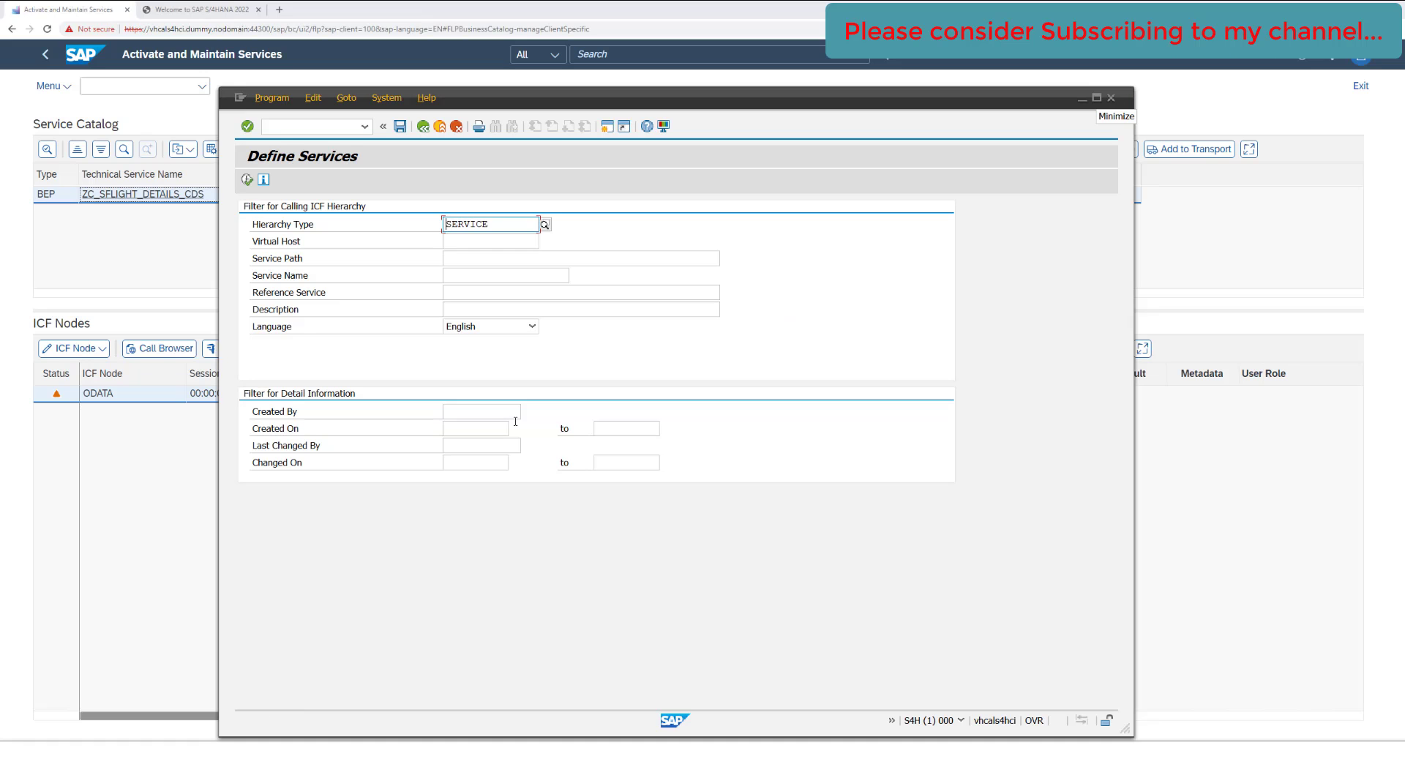
pyautogui.click(489, 277)
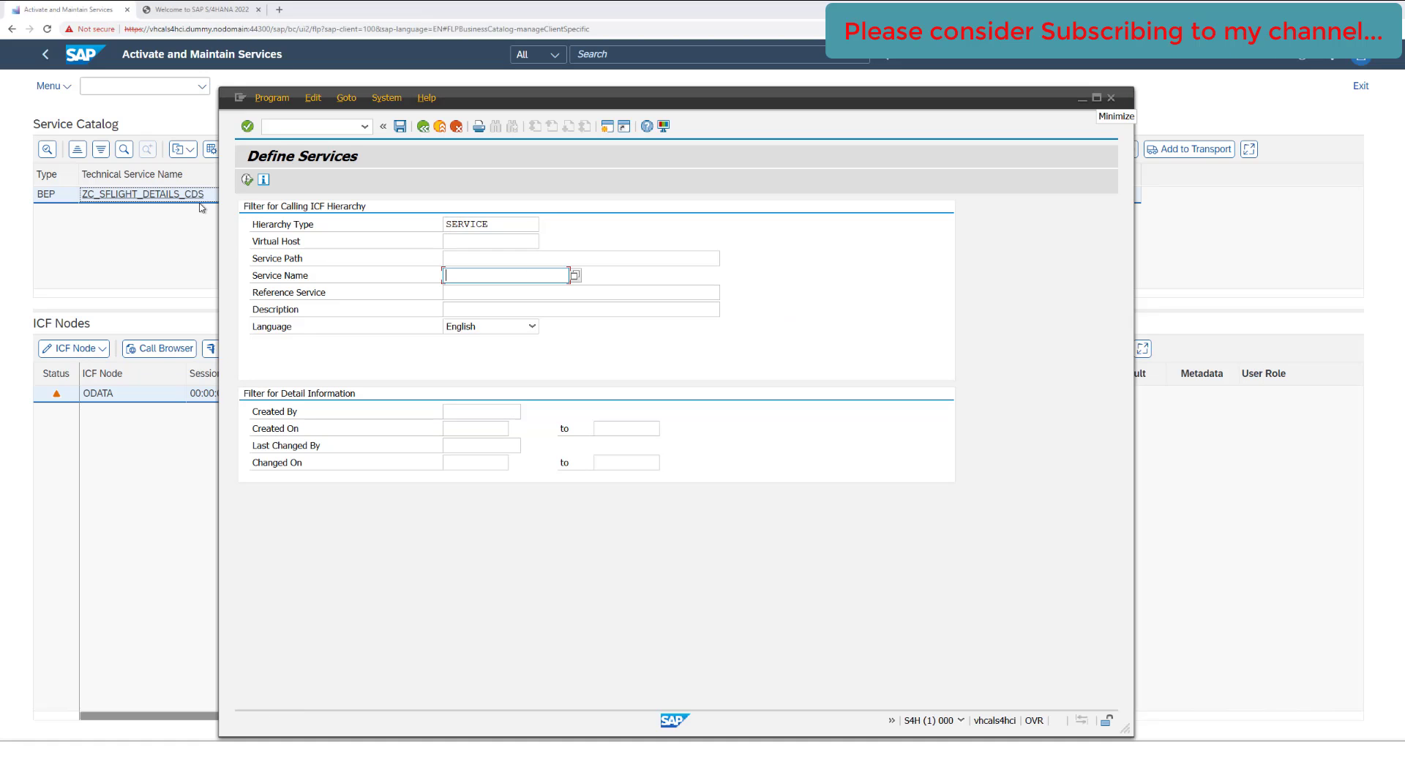
pyautogui.click(200, 207)
pyautogui.moveTo(205, 196); pyautogui.dragTo(81, 203)
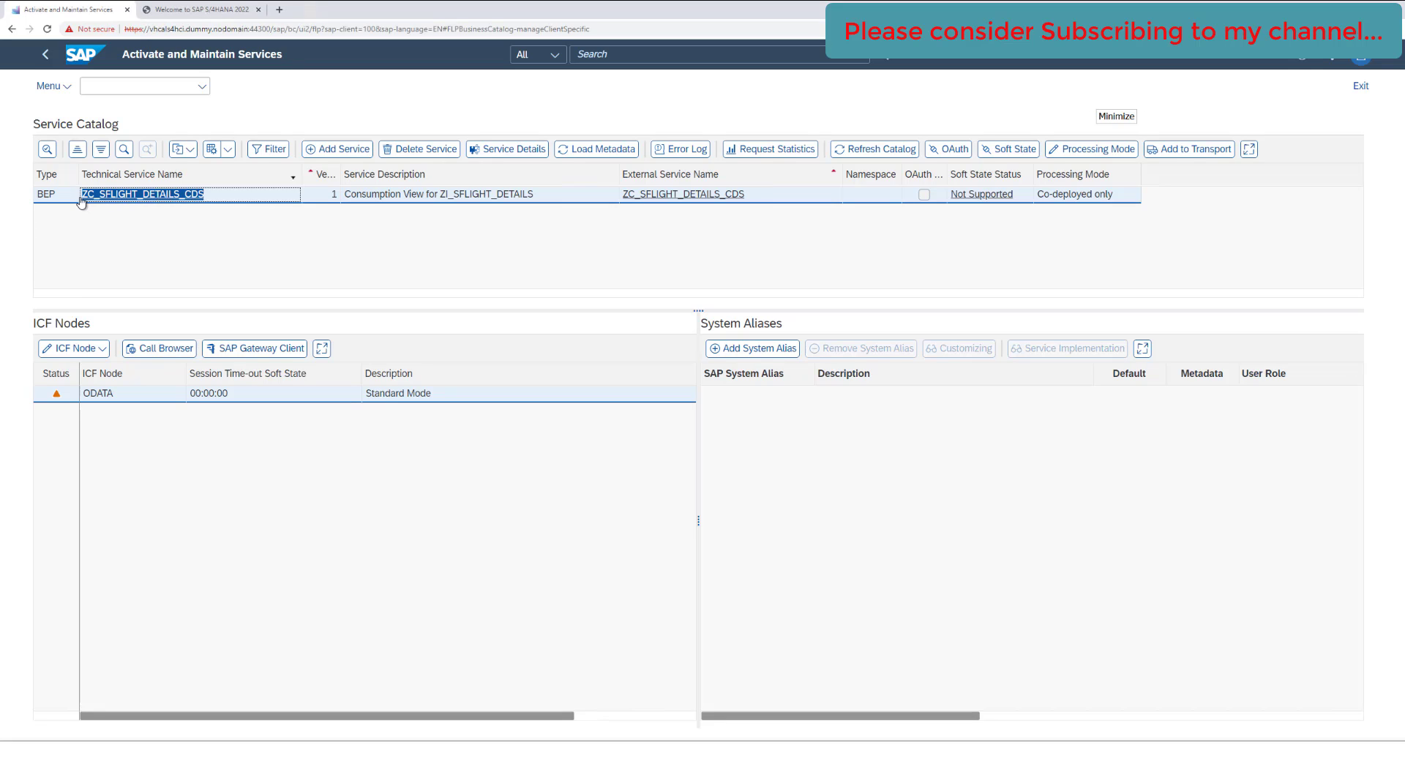
pyautogui.click(210, 236)
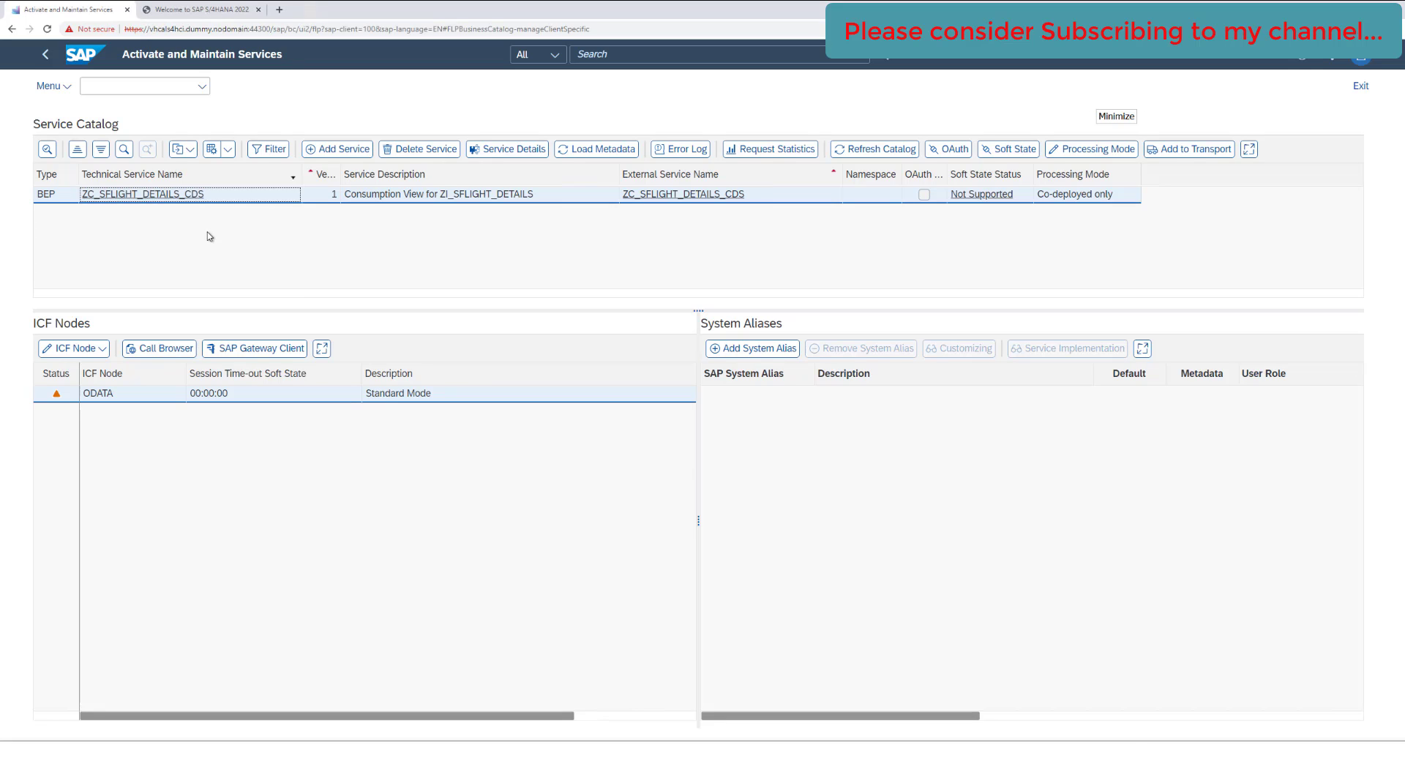
pyautogui.hotkey('alt', 'Tab')
pyautogui.write('service is inactive.')
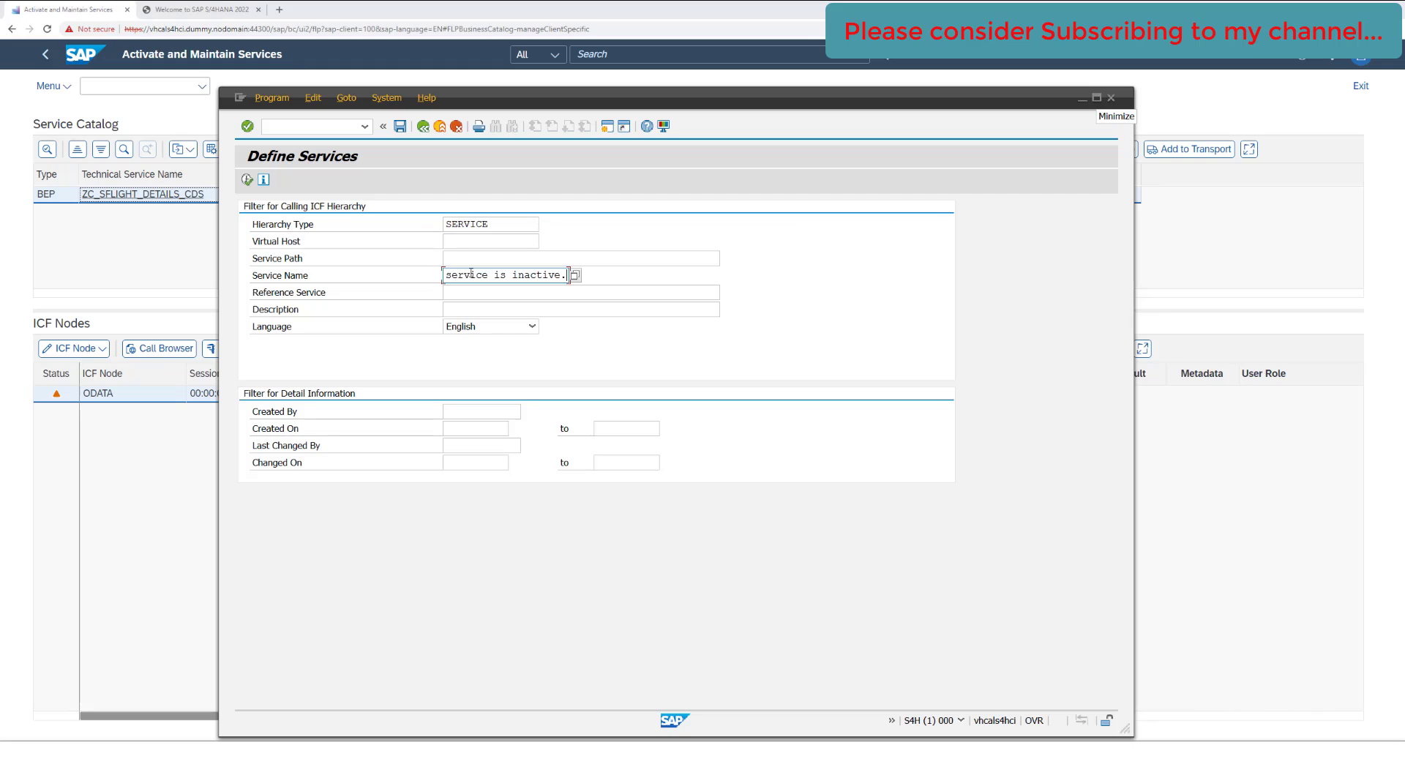
pyautogui.hotkey('ctrl', 'a')
pyautogui.press('Delete')
pyautogui.write('CDS')
pyautogui.click(248, 180)
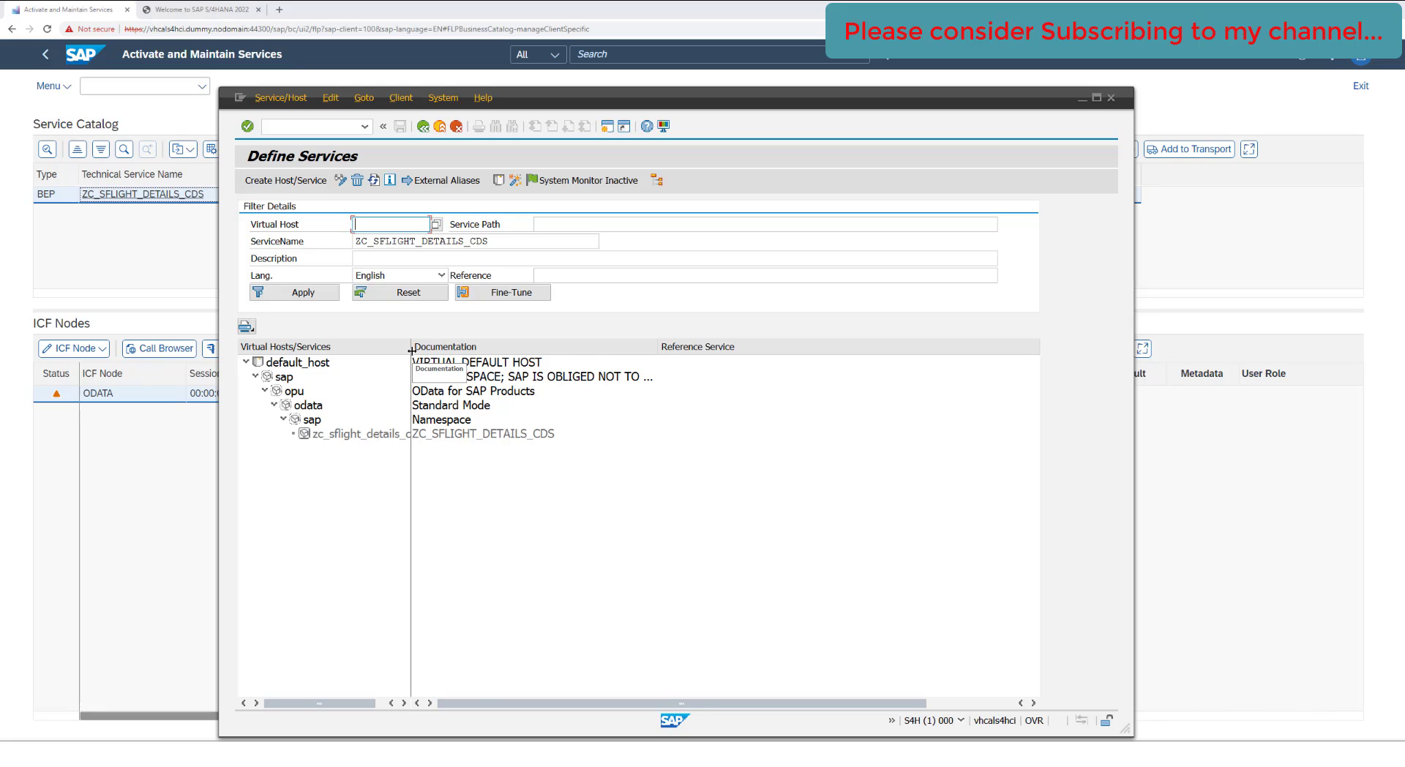
# Widen the services column and view the available actions for the zc_sflight_details_cds node.
pyautogui.moveTo(411, 371); pyautogui.dragTo(473, 371)
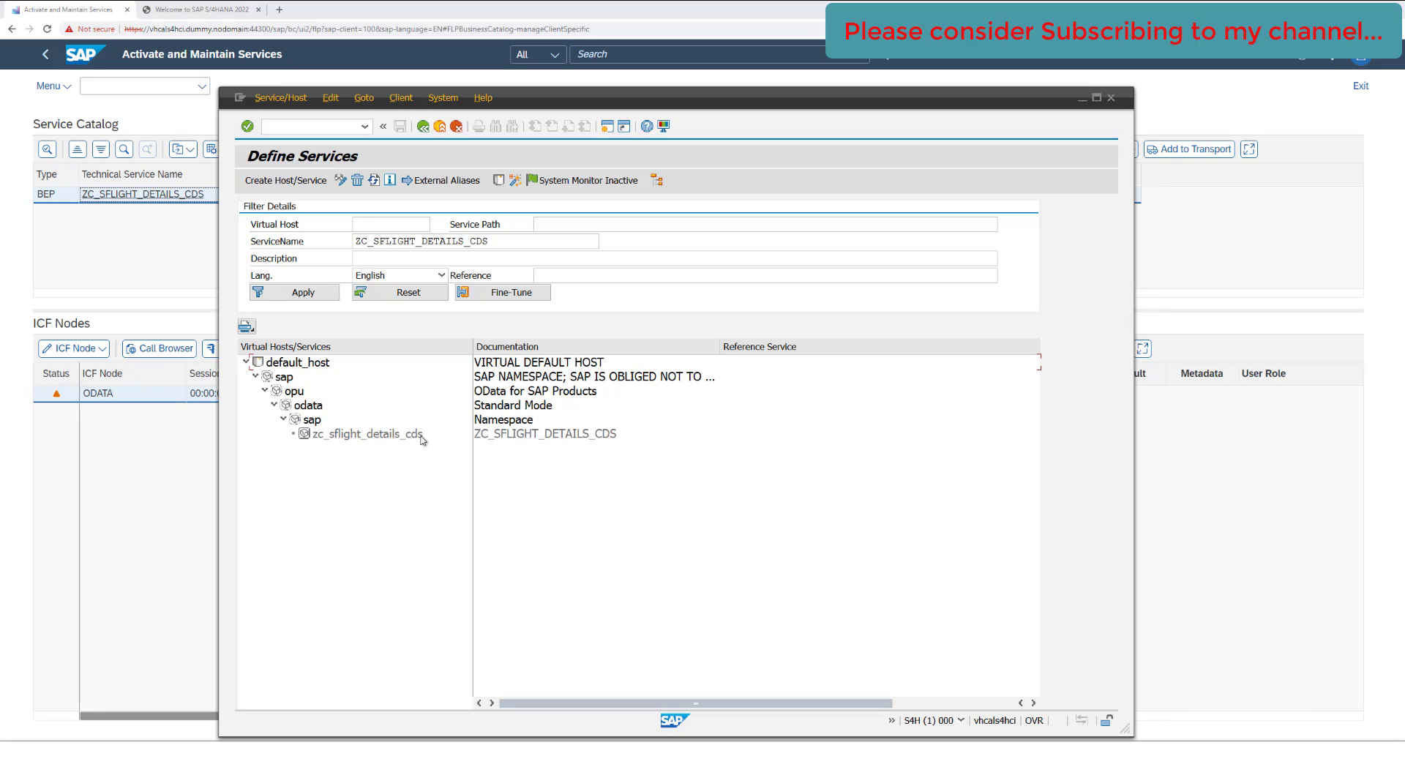
pyautogui.click(370, 434)
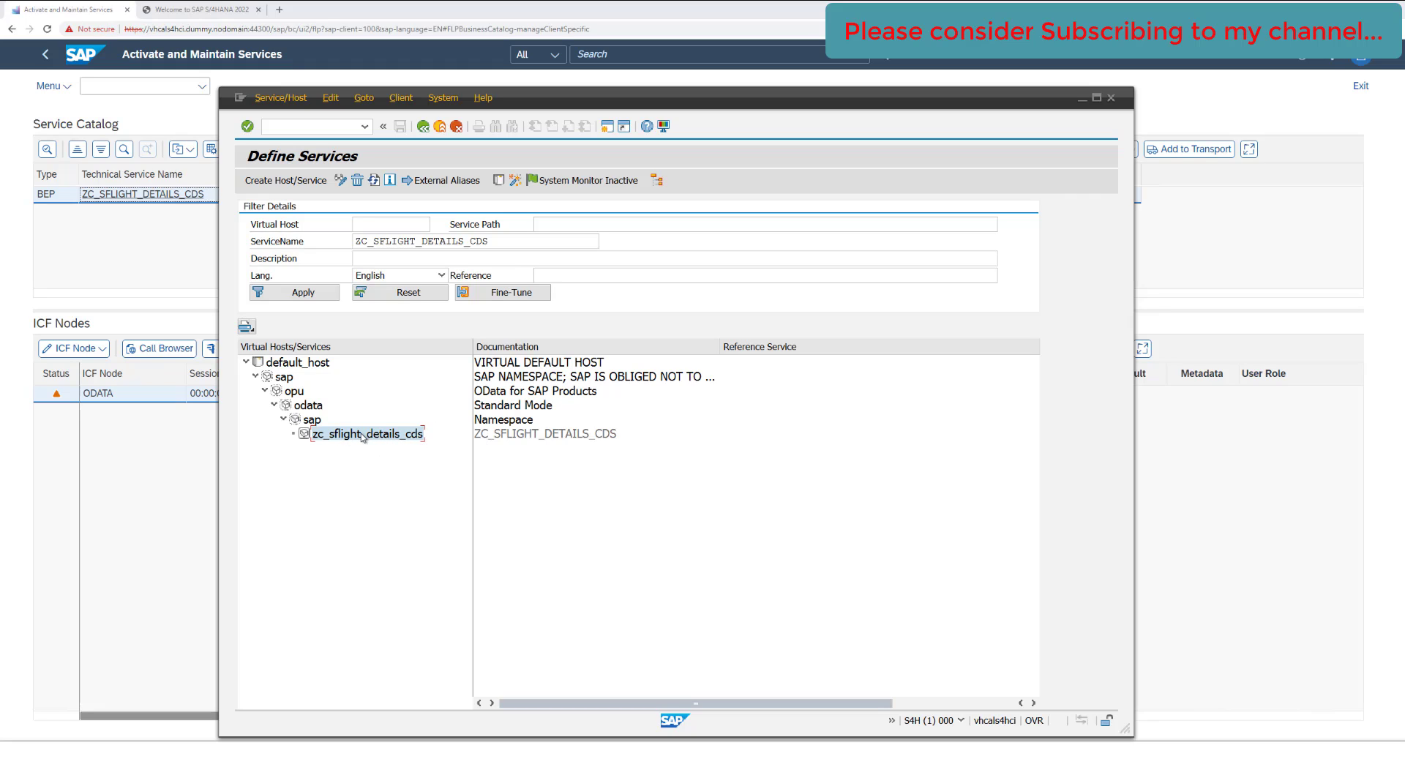
pyautogui.rightClick(367, 437)
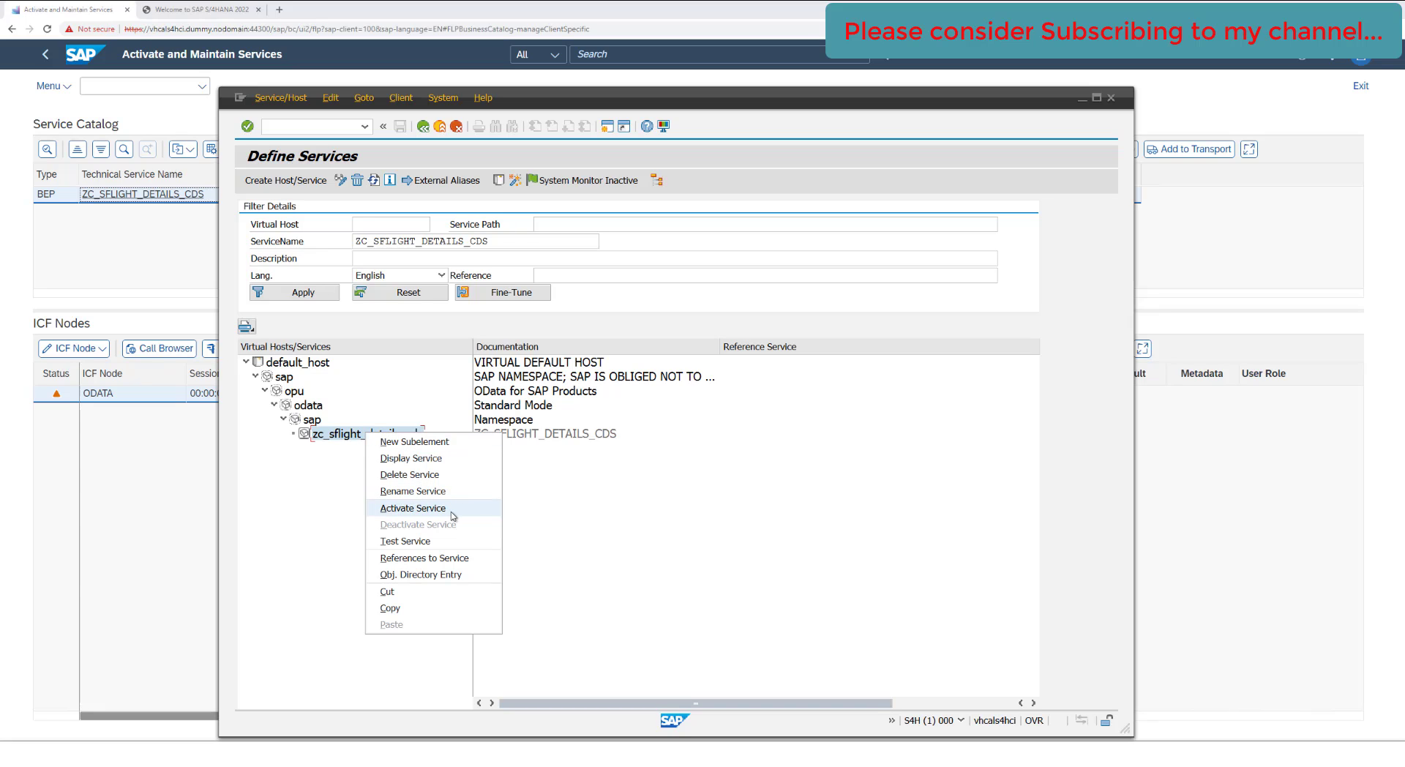
# Return to Activate and Maintain Services in the browser and activate the ODATA ICF node of ZC_SFLIGHT_DETAILS_CDS.
pyautogui.click(193, 521)
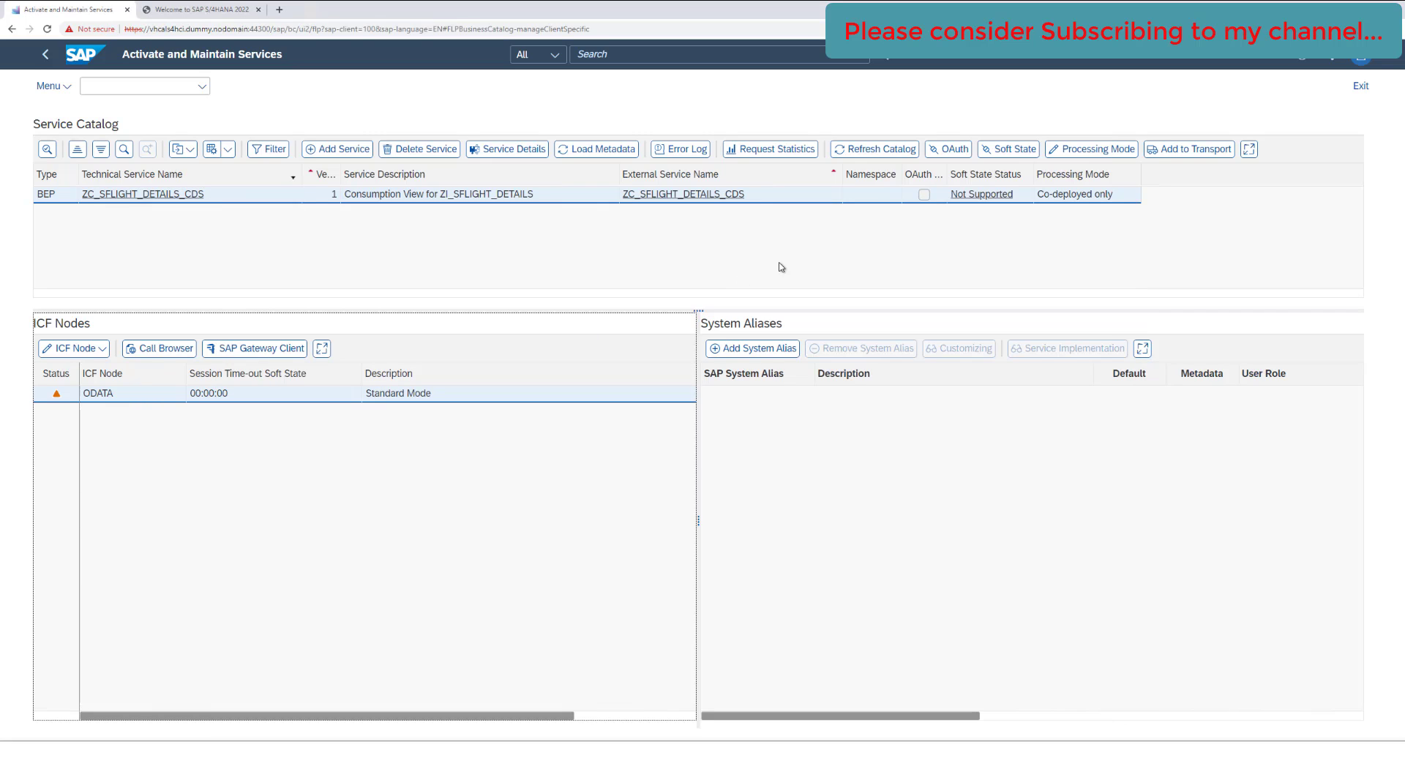
pyautogui.click(103, 349)
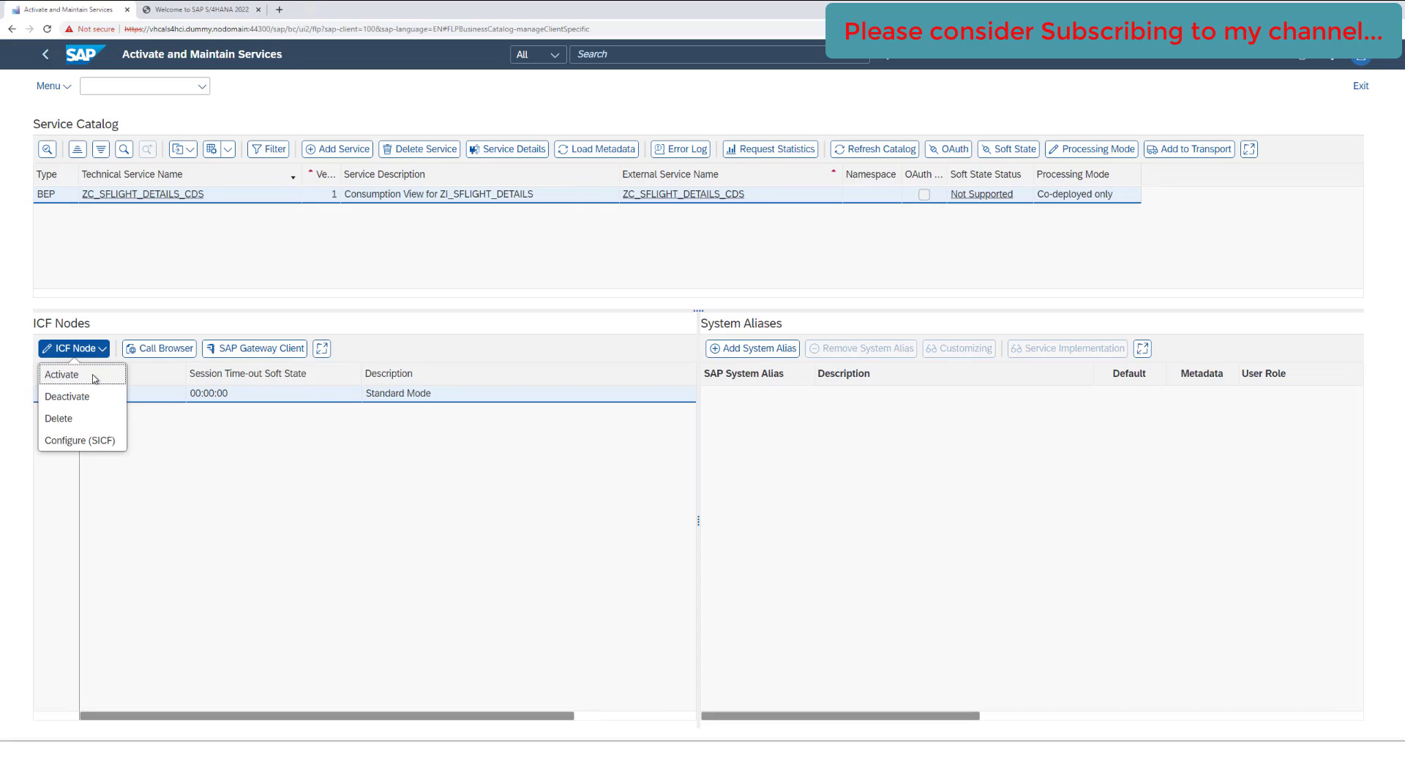
pyautogui.click(74, 378)
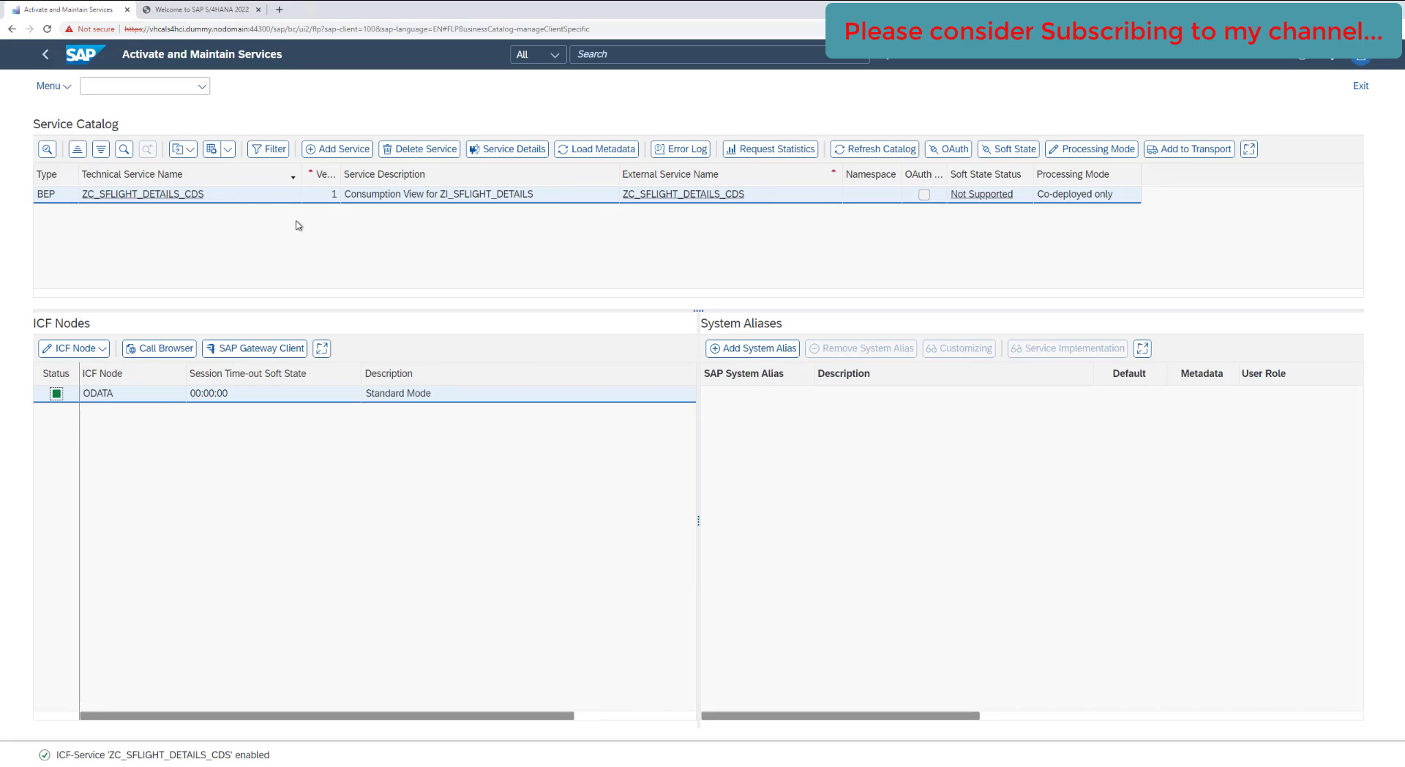
# Return to the OData Services list in Launchpad Content Manager, refresh it, and review the activation status of ZC_SFLIGHT_DETAILS_CDS.
pyautogui.click(42, 58)
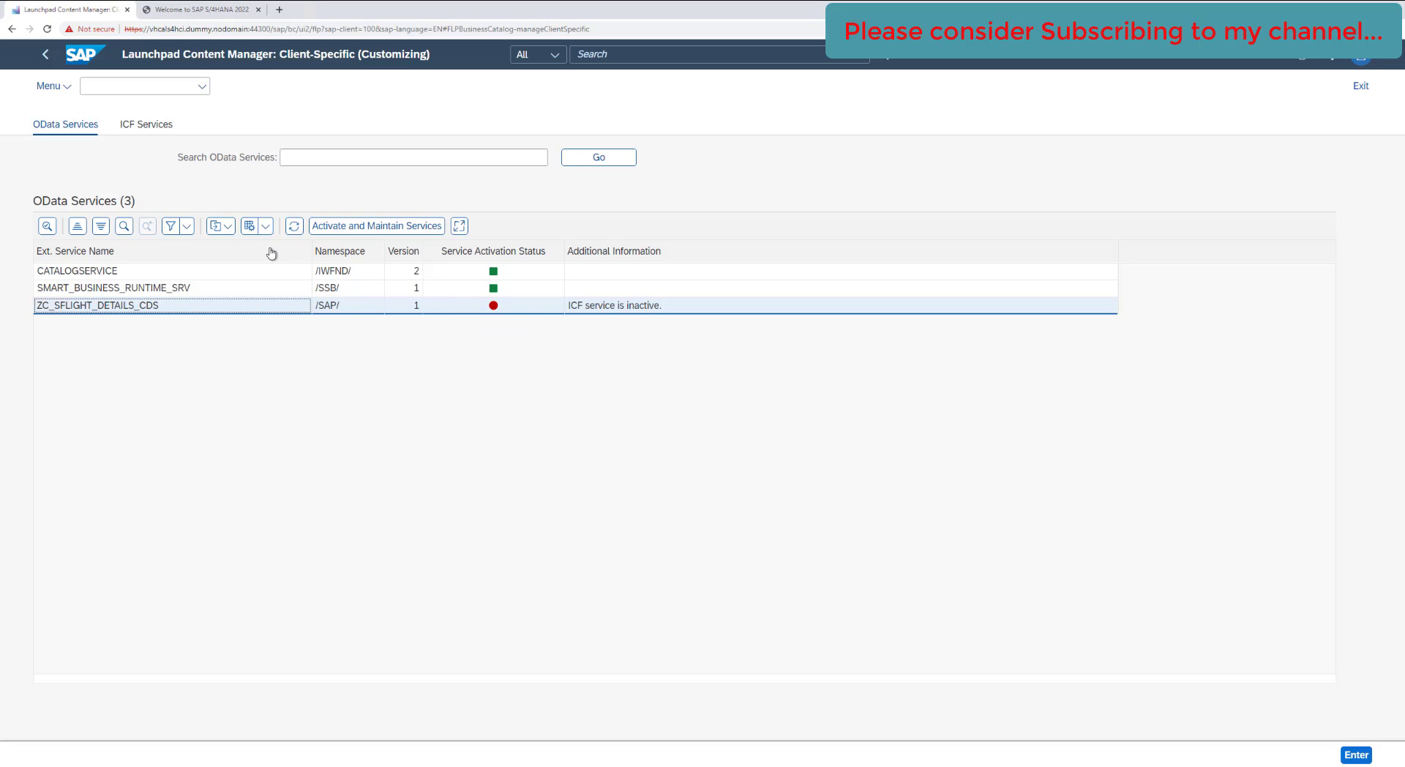
pyautogui.click(295, 229)
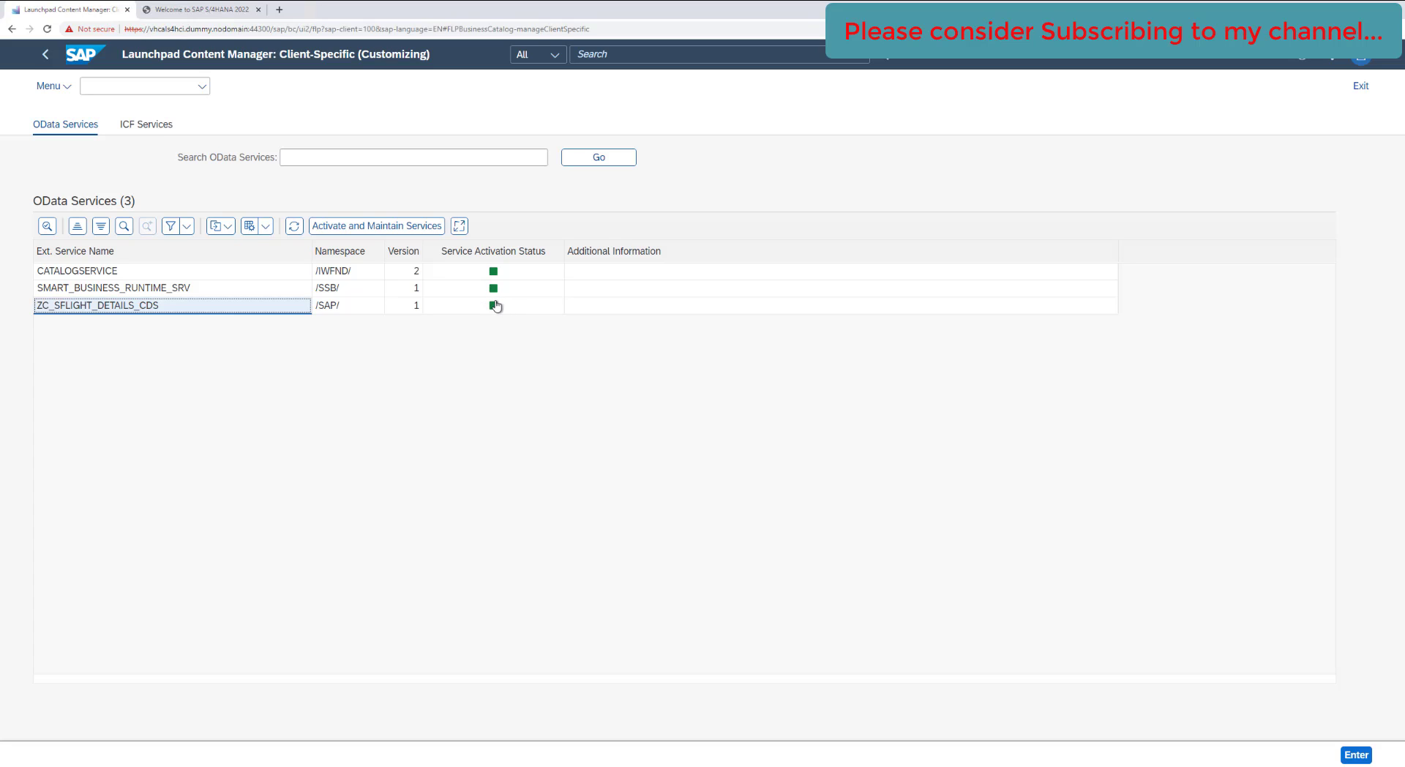
pyautogui.moveTo(39, 309); pyautogui.dragTo(165, 310)
pyautogui.click(471, 387)
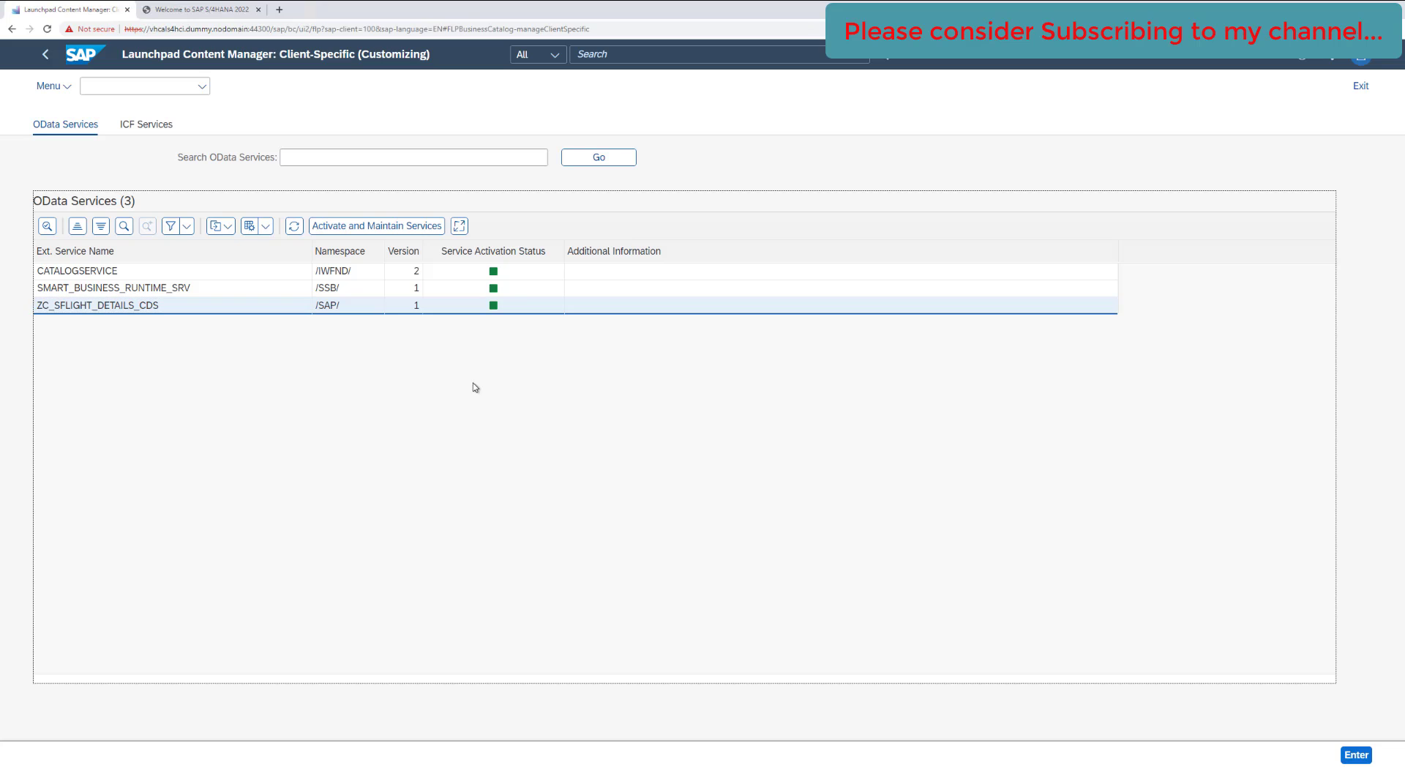
# Recheck the services of catalog ZCODEINMINS_C, view its OData services with Check and Show Services, and return to the catalog list.
pyautogui.click(45, 55)
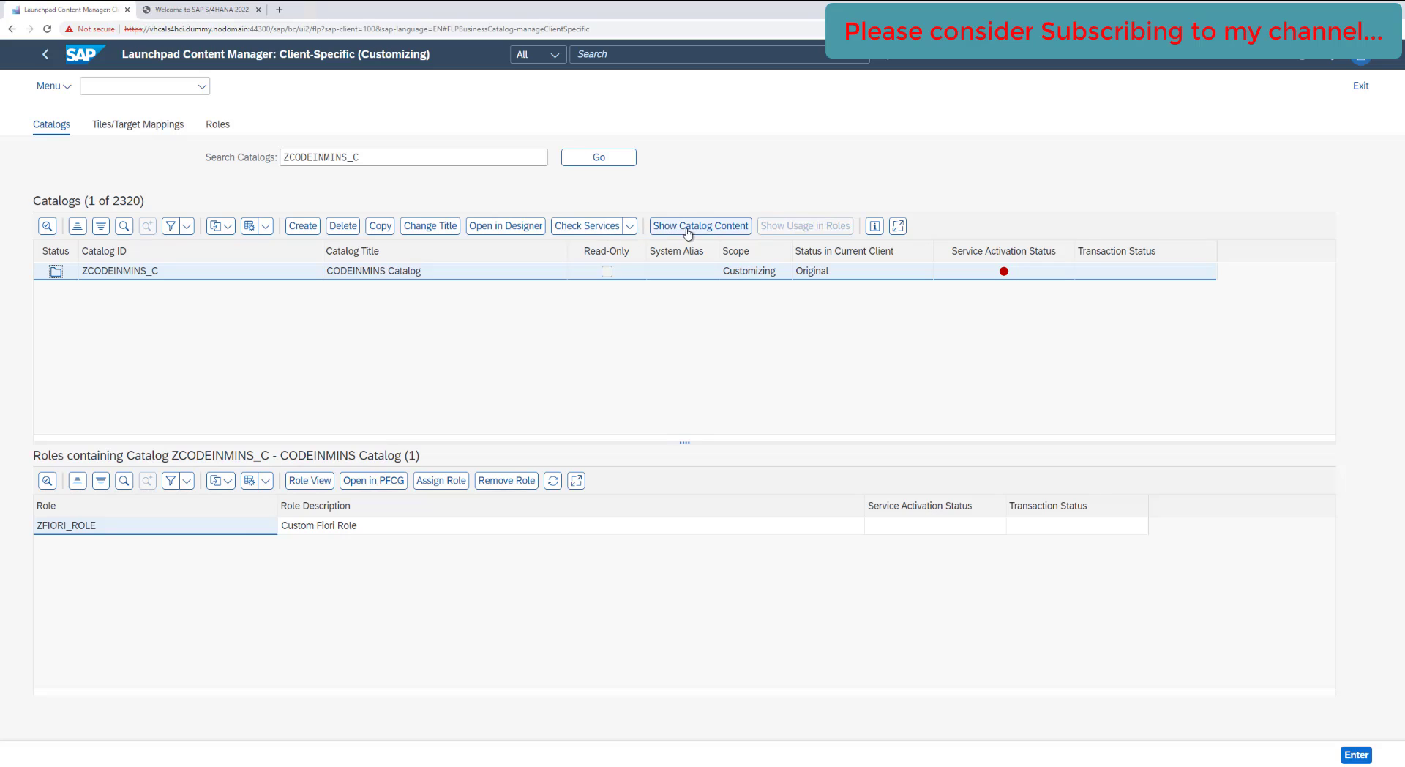
pyautogui.click(592, 230)
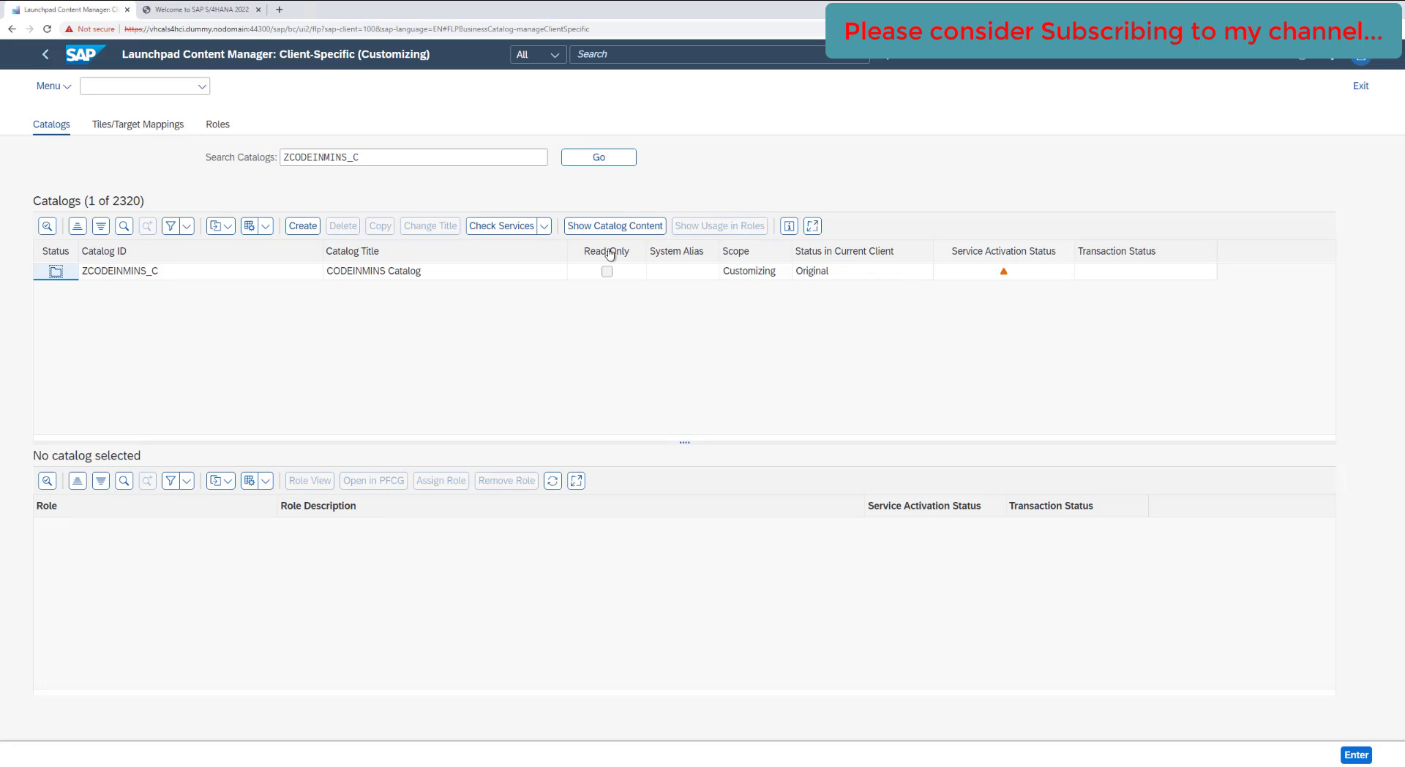
pyautogui.click(545, 229)
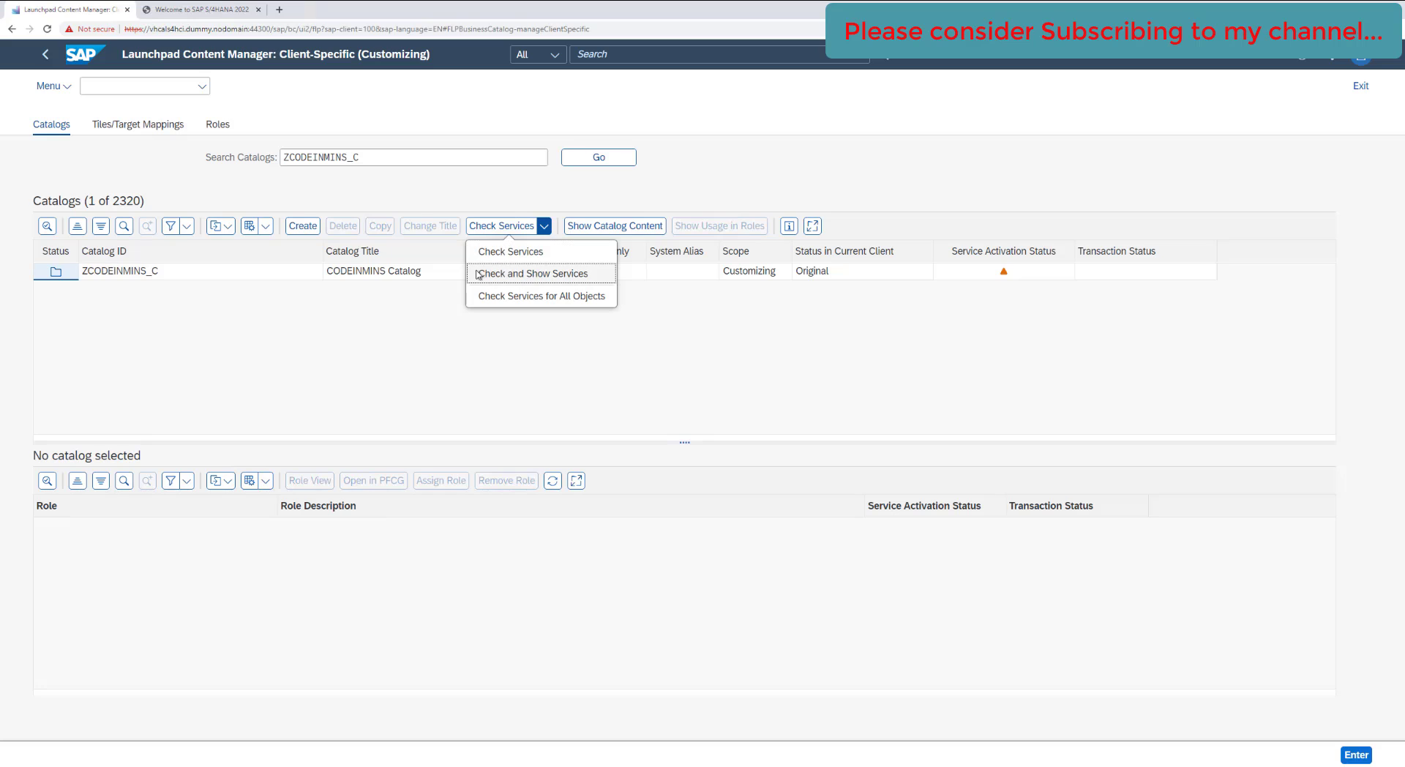
pyautogui.click(542, 273)
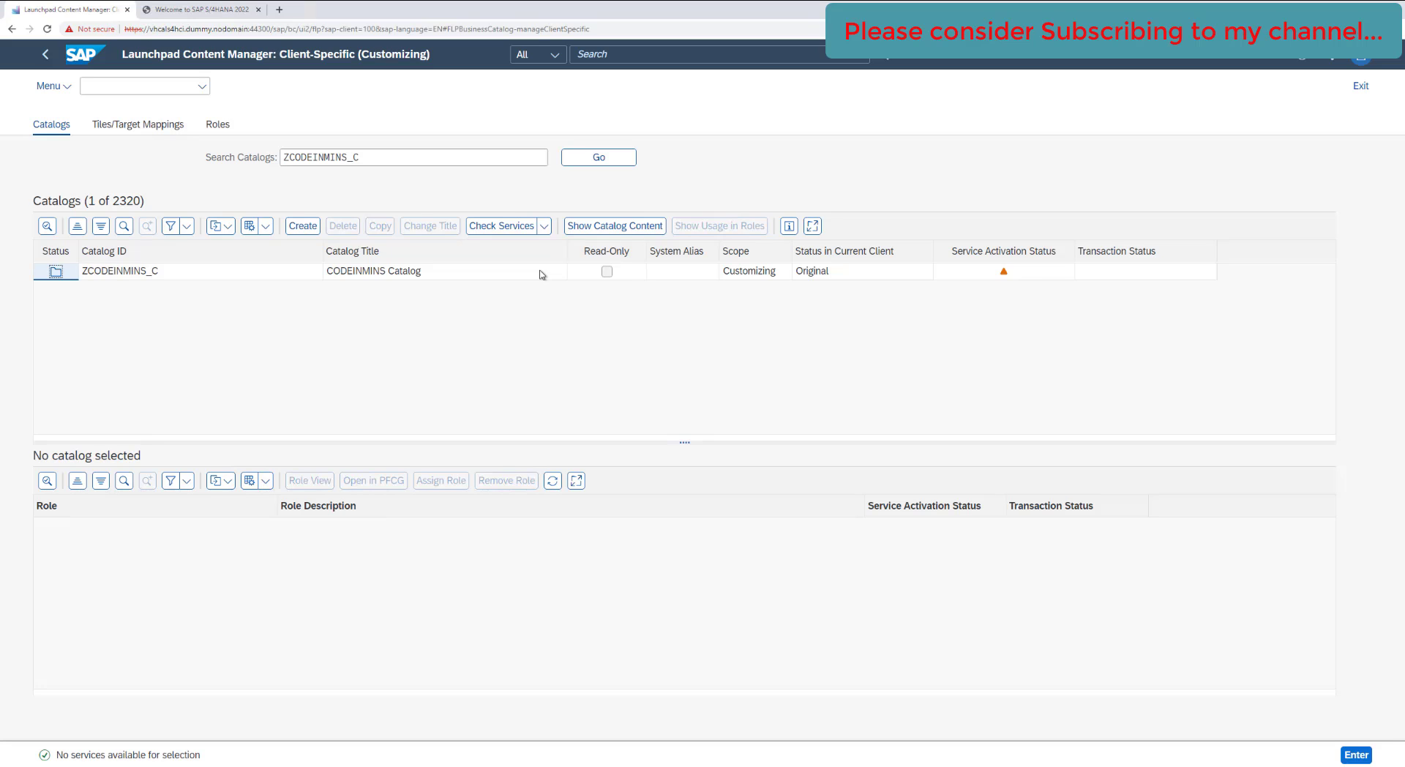
pyautogui.click(56, 271)
pyautogui.click(630, 227)
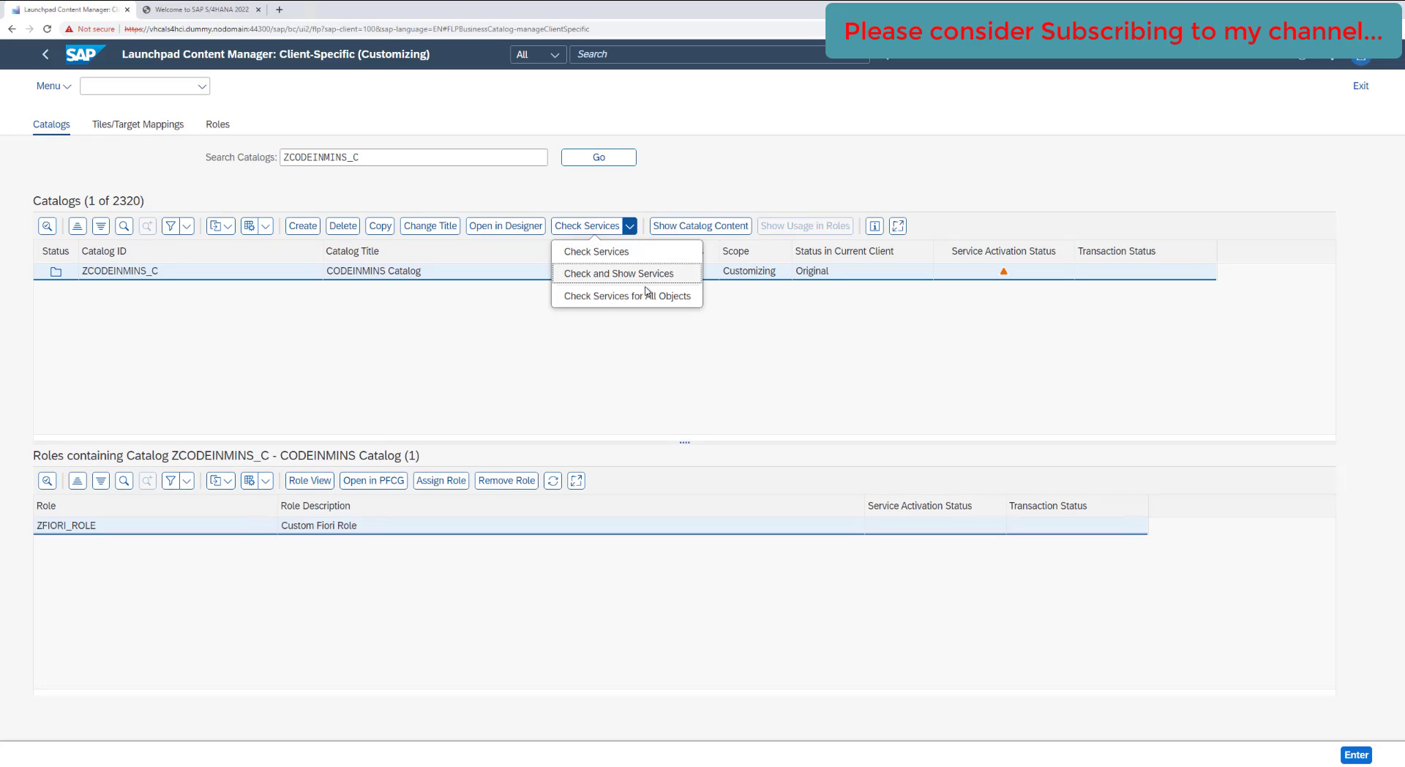
pyautogui.click(630, 274)
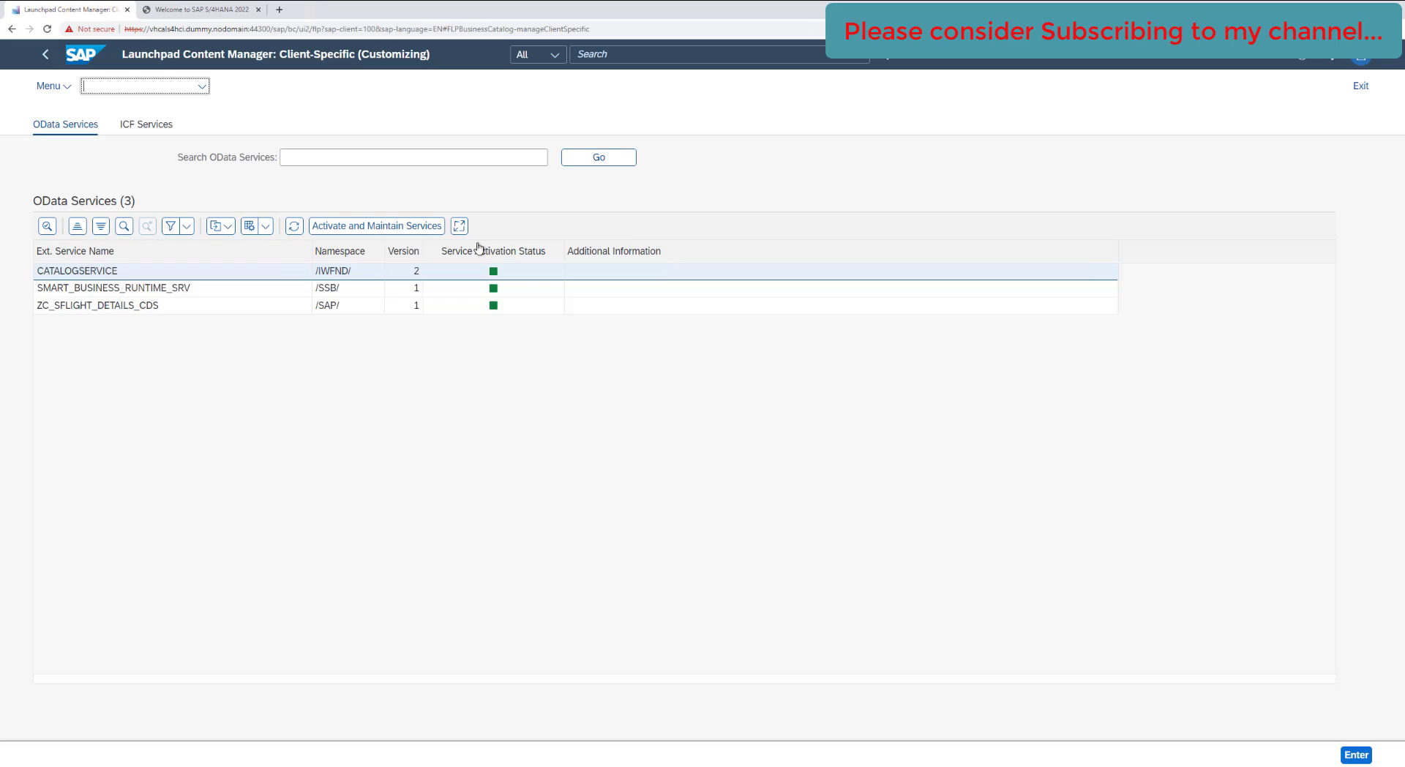
pyautogui.click(46, 54)
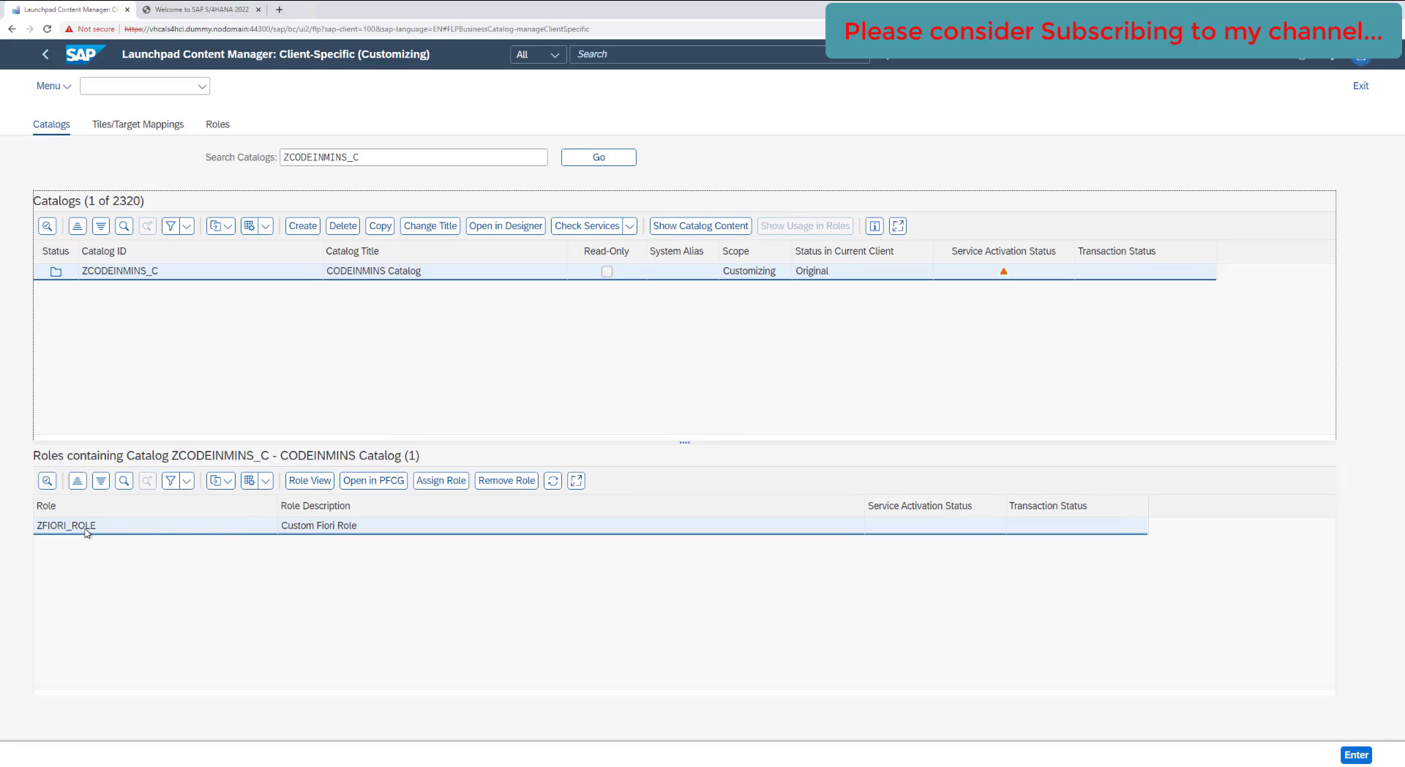
pyautogui.click(101, 275)
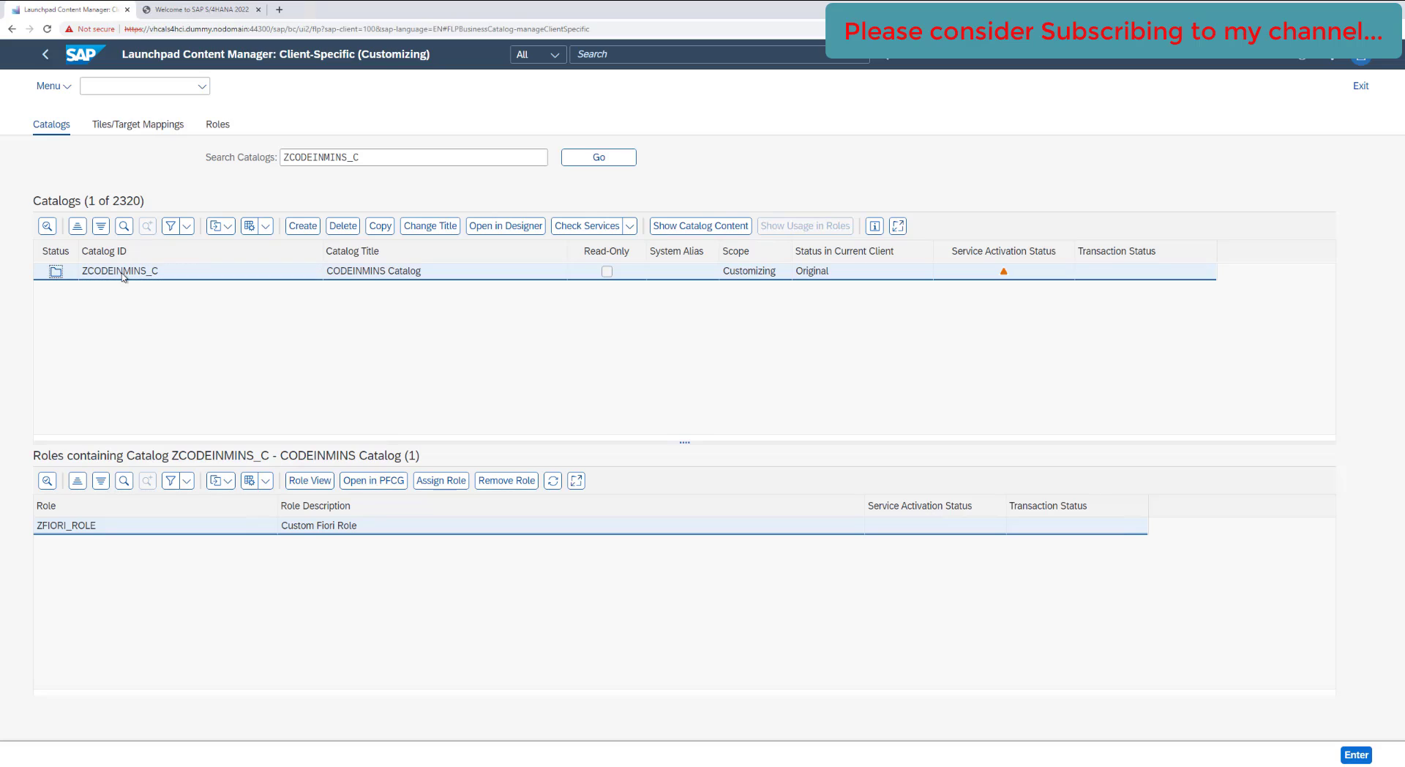
# Copy the role name ZFIORI_ROLE from Notepad and search the roles in Launchpad Content Manager for it.
pyautogui.click(217, 126)
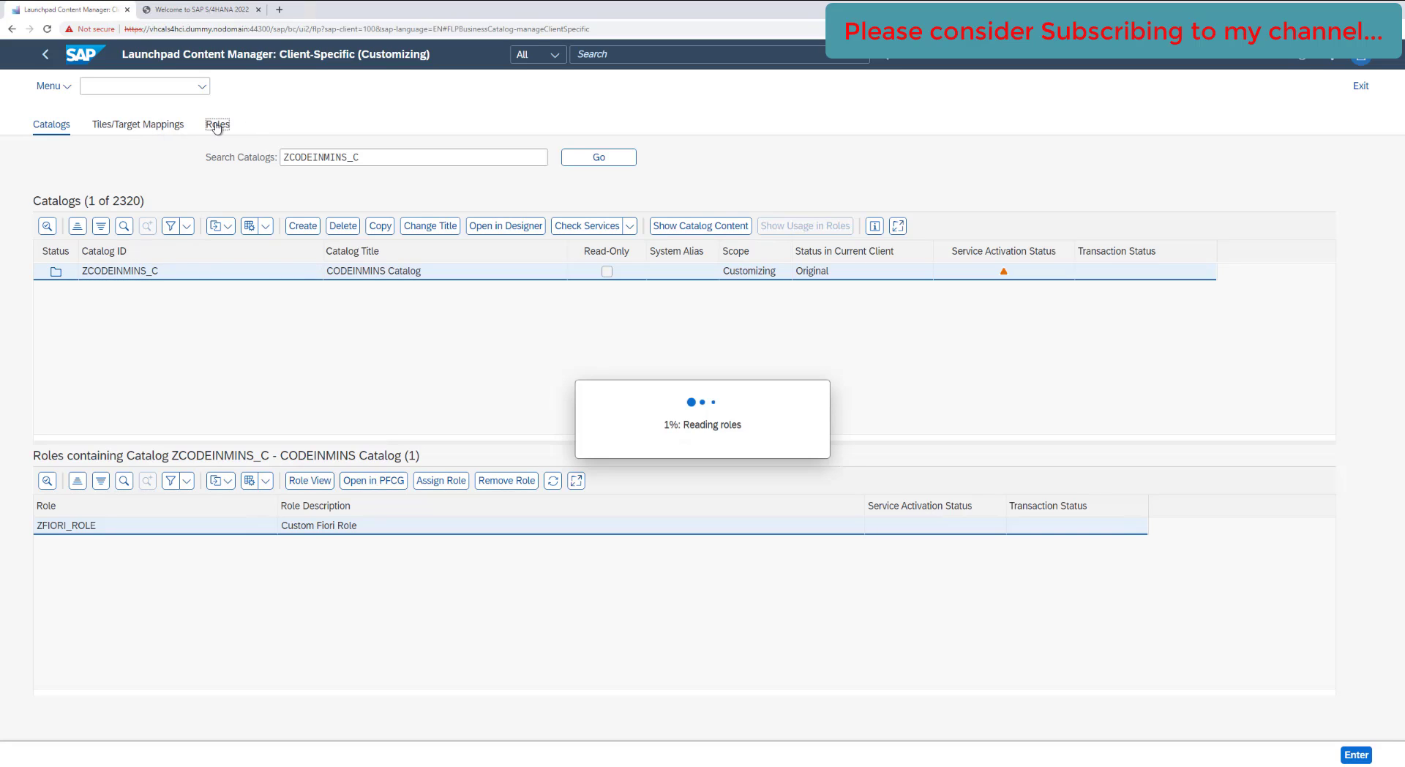
pyautogui.click(339, 158)
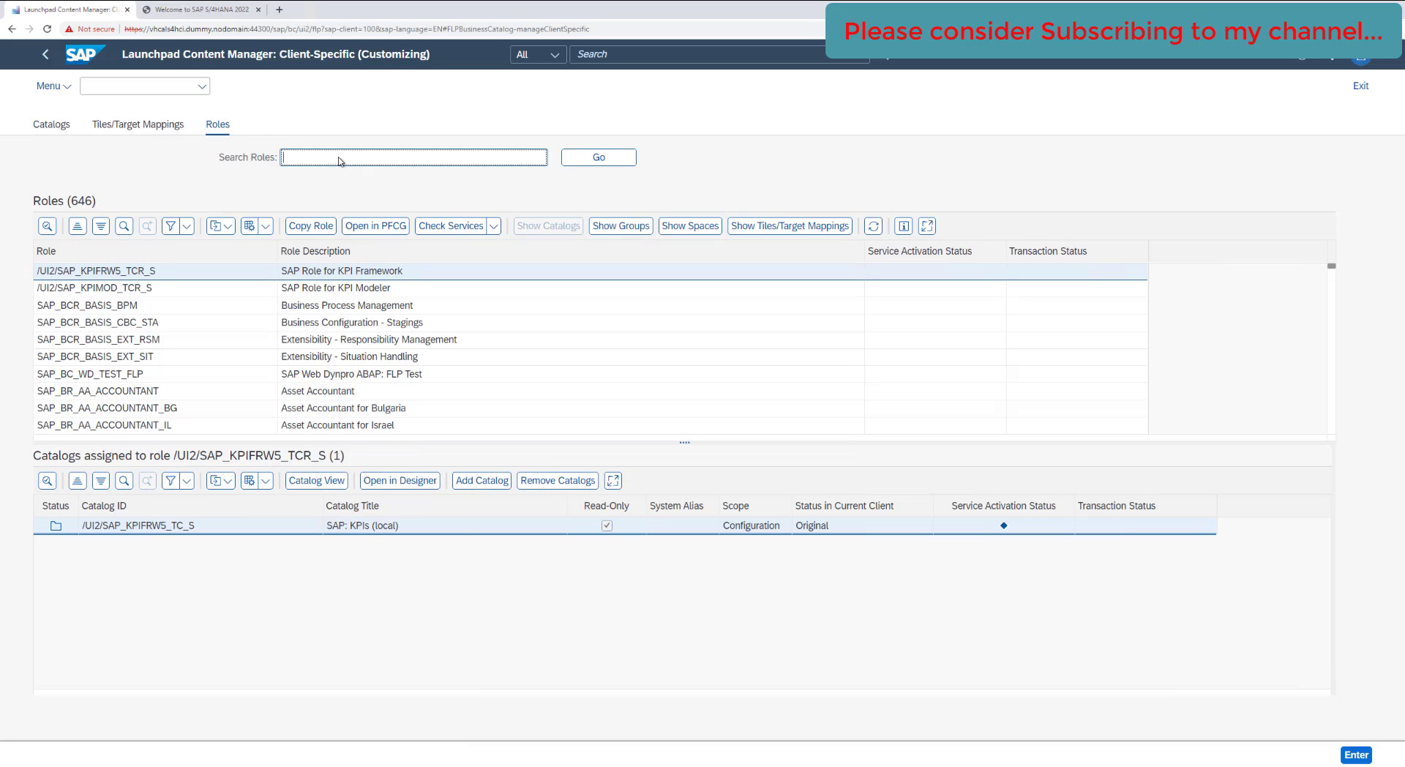
pyautogui.hotkey('alt', 'Tab')
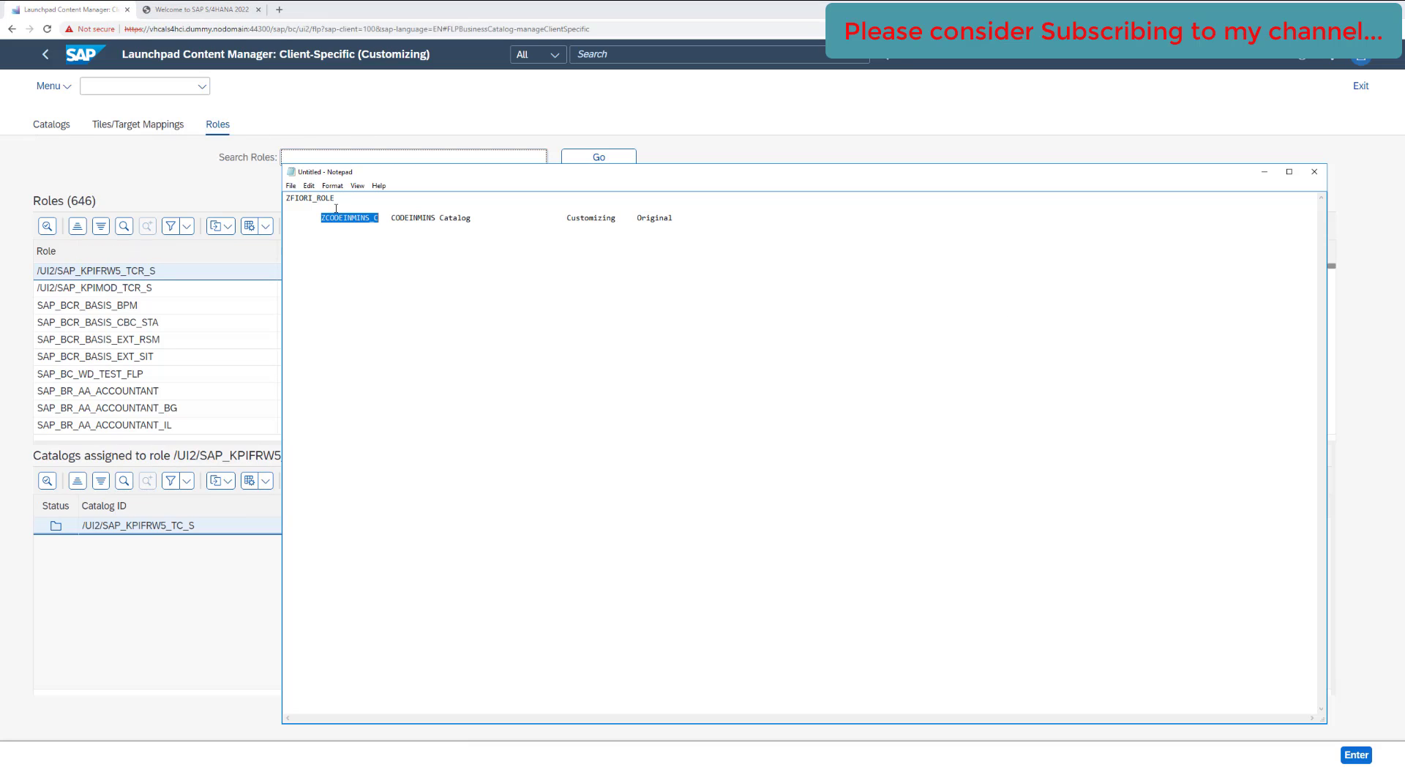
pyautogui.moveTo(333, 199); pyautogui.dragTo(294, 200)
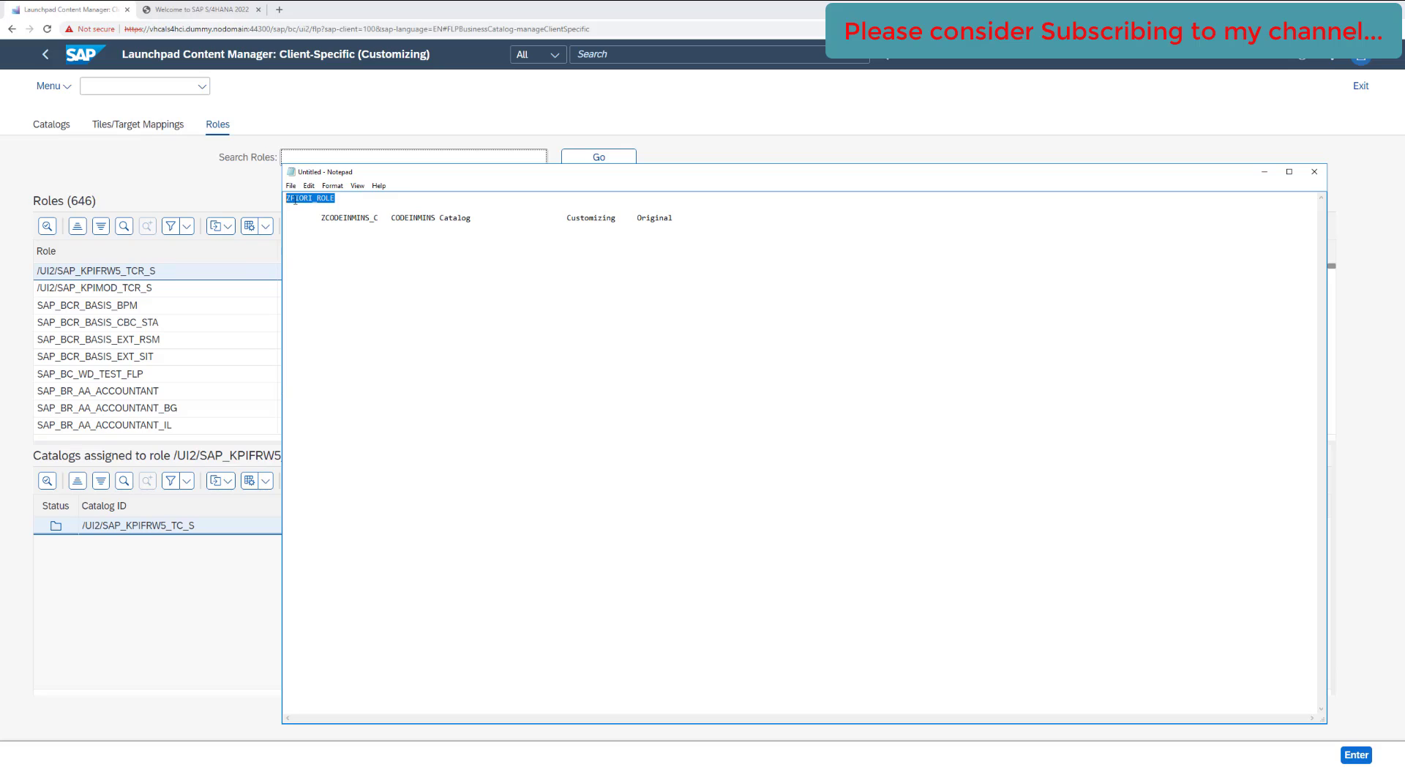
pyautogui.click(330, 161)
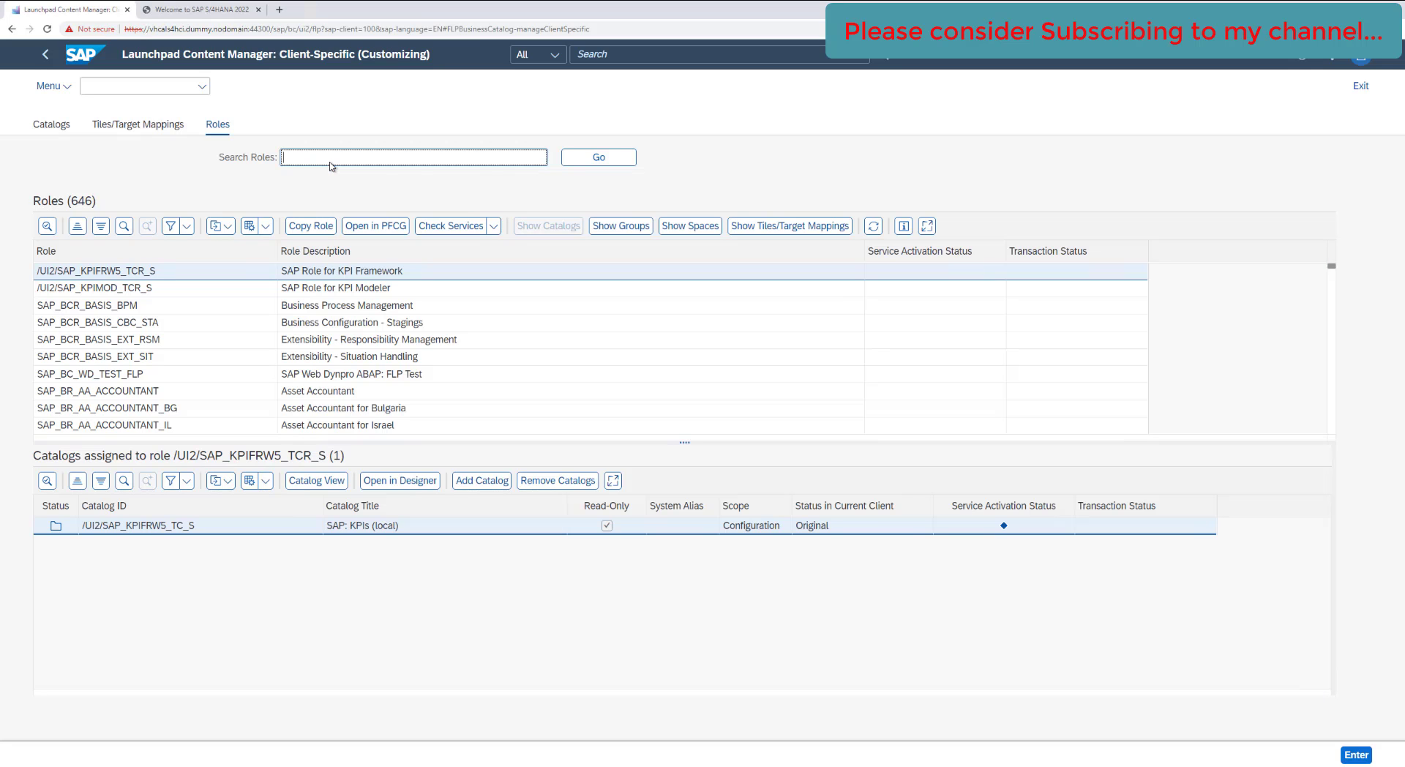
pyautogui.write('ZFIORI_ROLE')
pyautogui.click(599, 157)
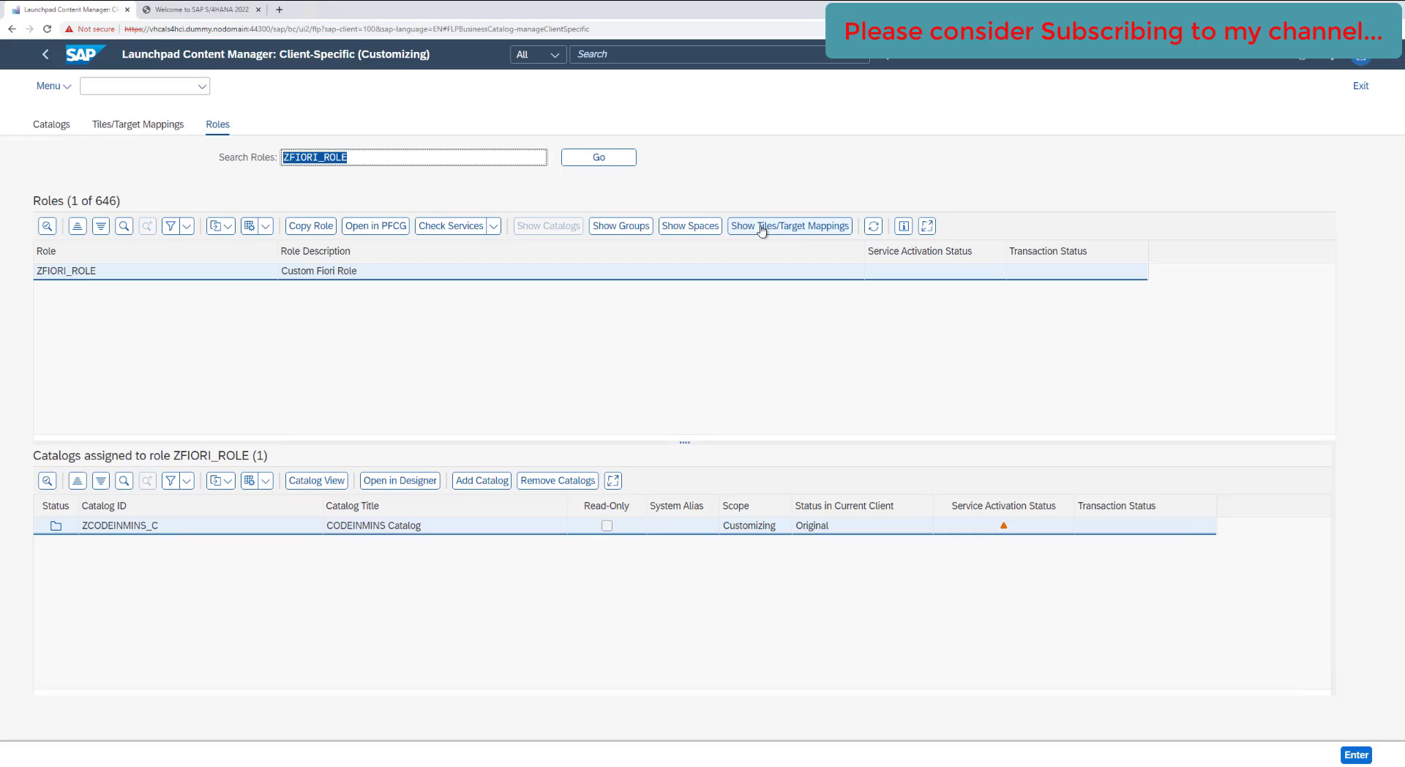
# Show the tiles and target mappings of ZFIORI_ROLE and examine the service activation status of Flight Details - Fiori KPI.
pyautogui.click(803, 227)
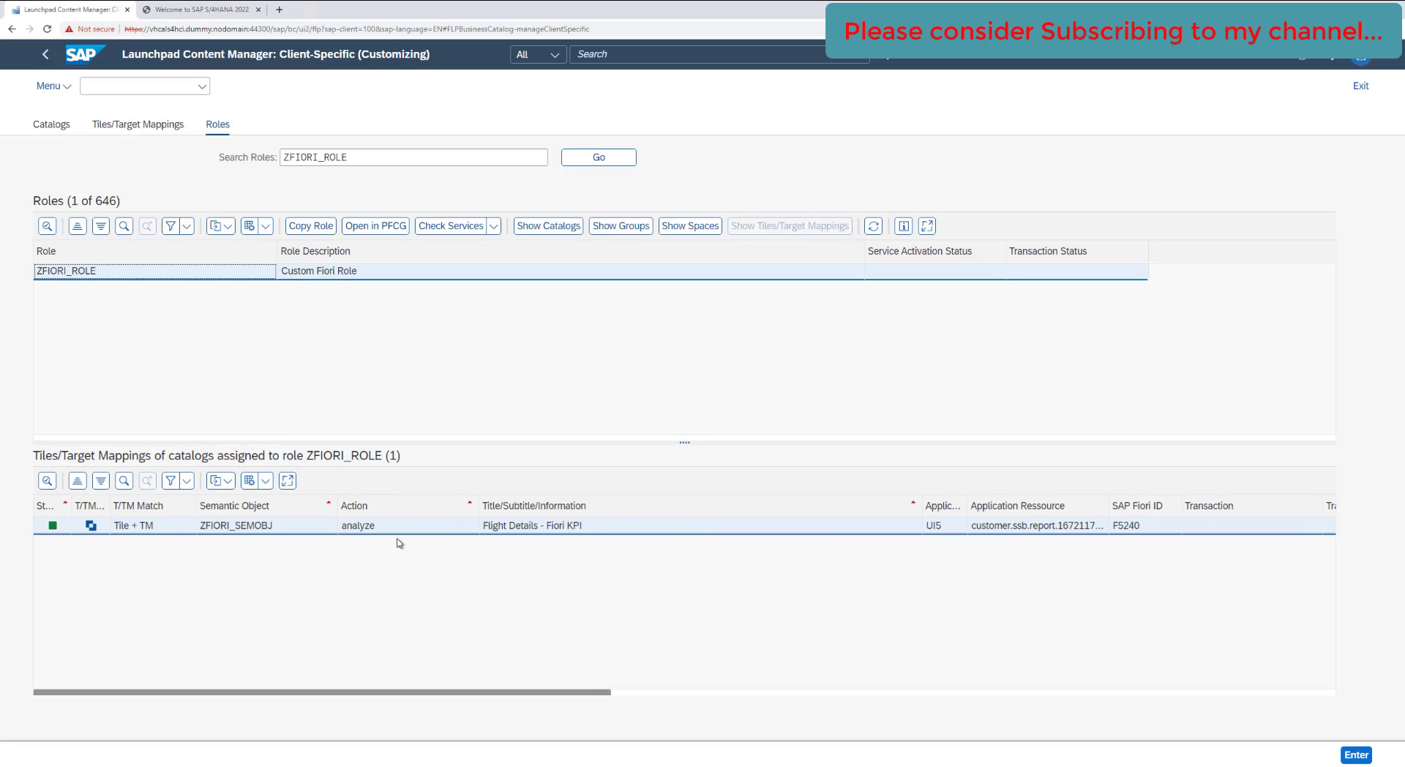
pyautogui.moveTo(685, 695); pyautogui.dragTo(1311, 685)
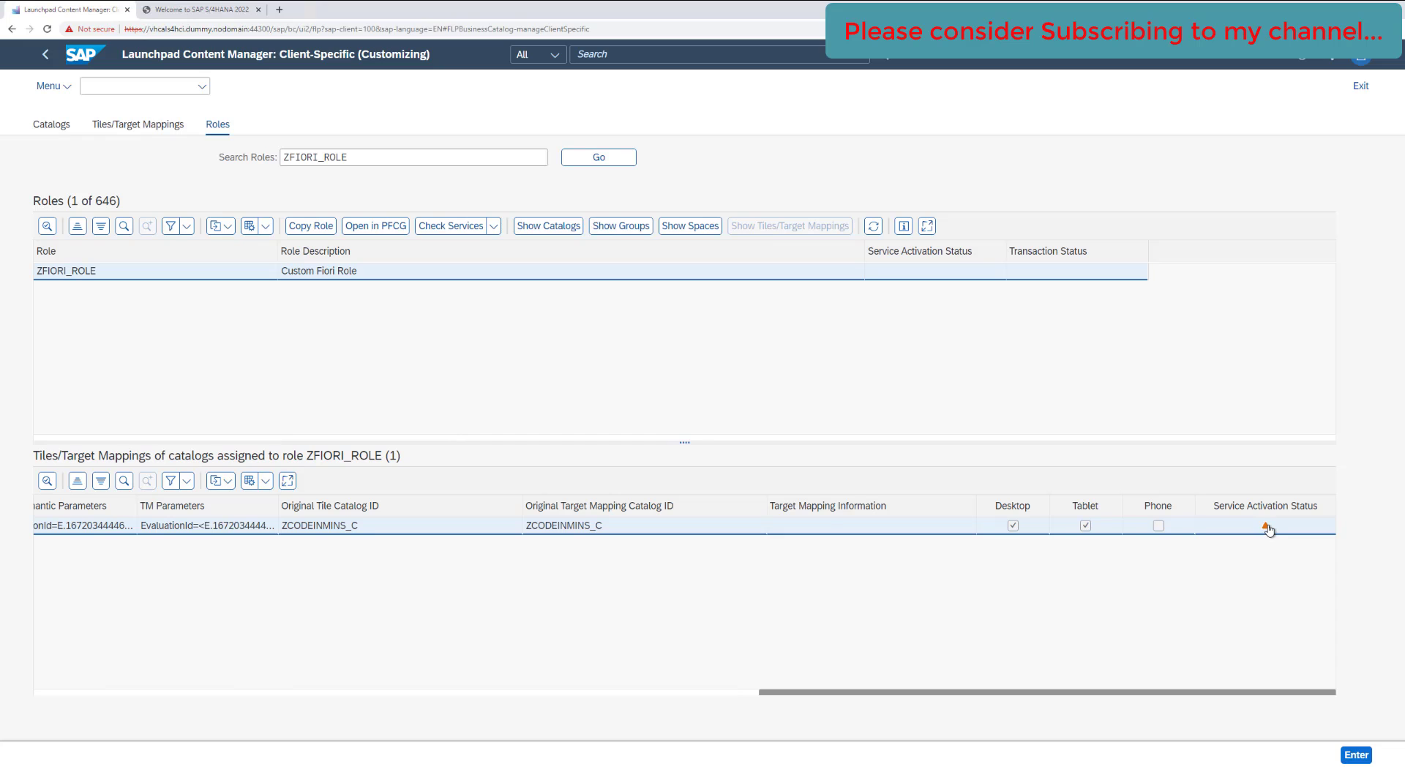
pyautogui.moveTo(1267, 529)
pyautogui.moveTo(934, 692); pyautogui.dragTo(127, 703)
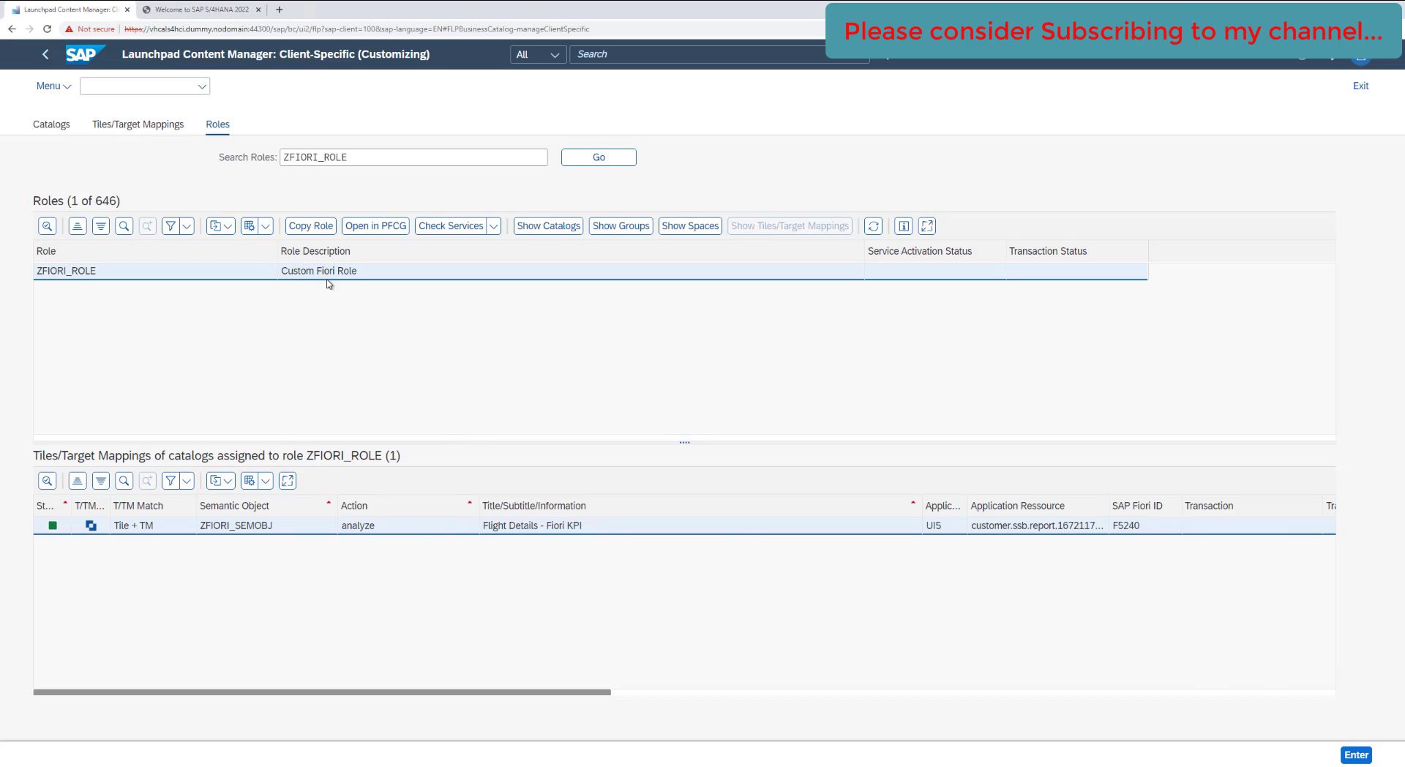
# Refresh the roles list and review the spaces and tiles/target mappings assigned to ZFIORI_ROLE.
pyautogui.click(873, 227)
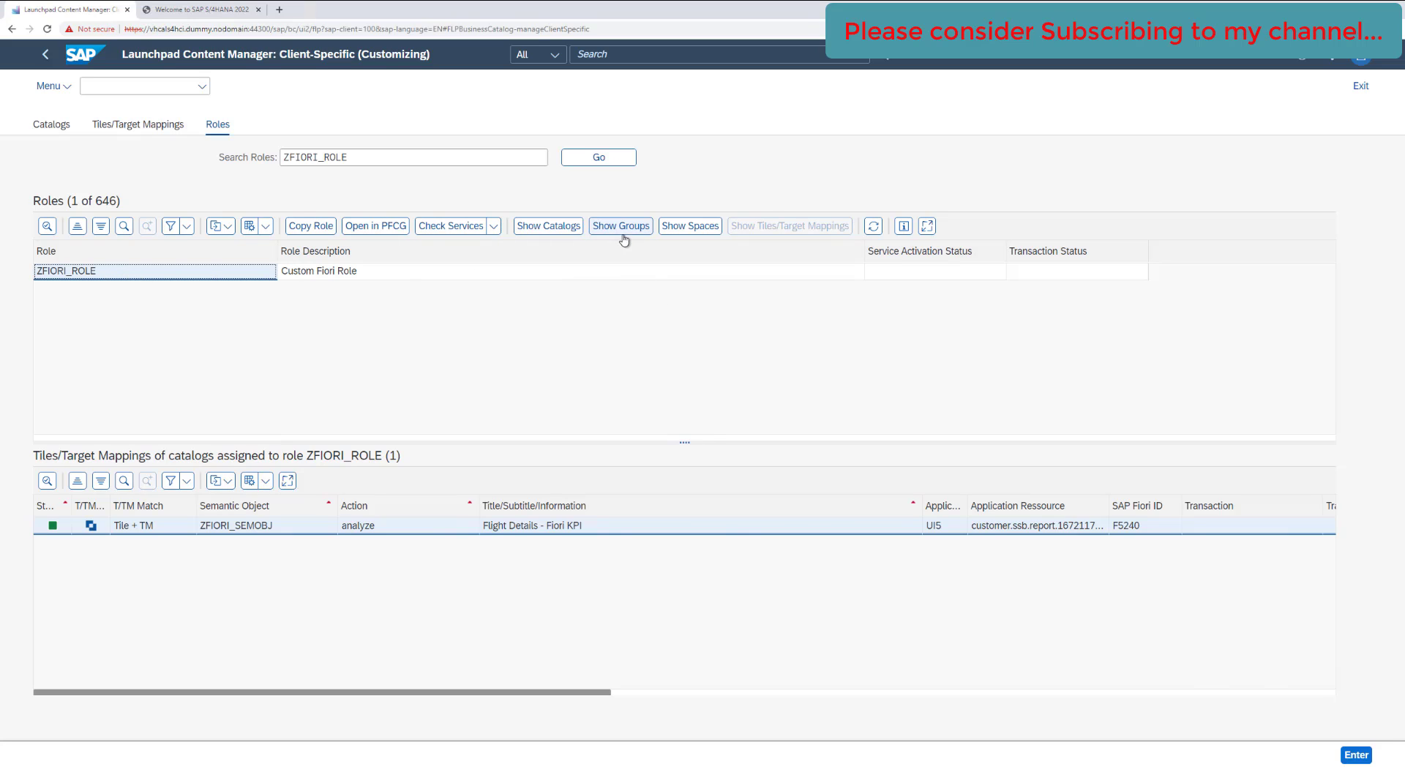
pyautogui.click(526, 227)
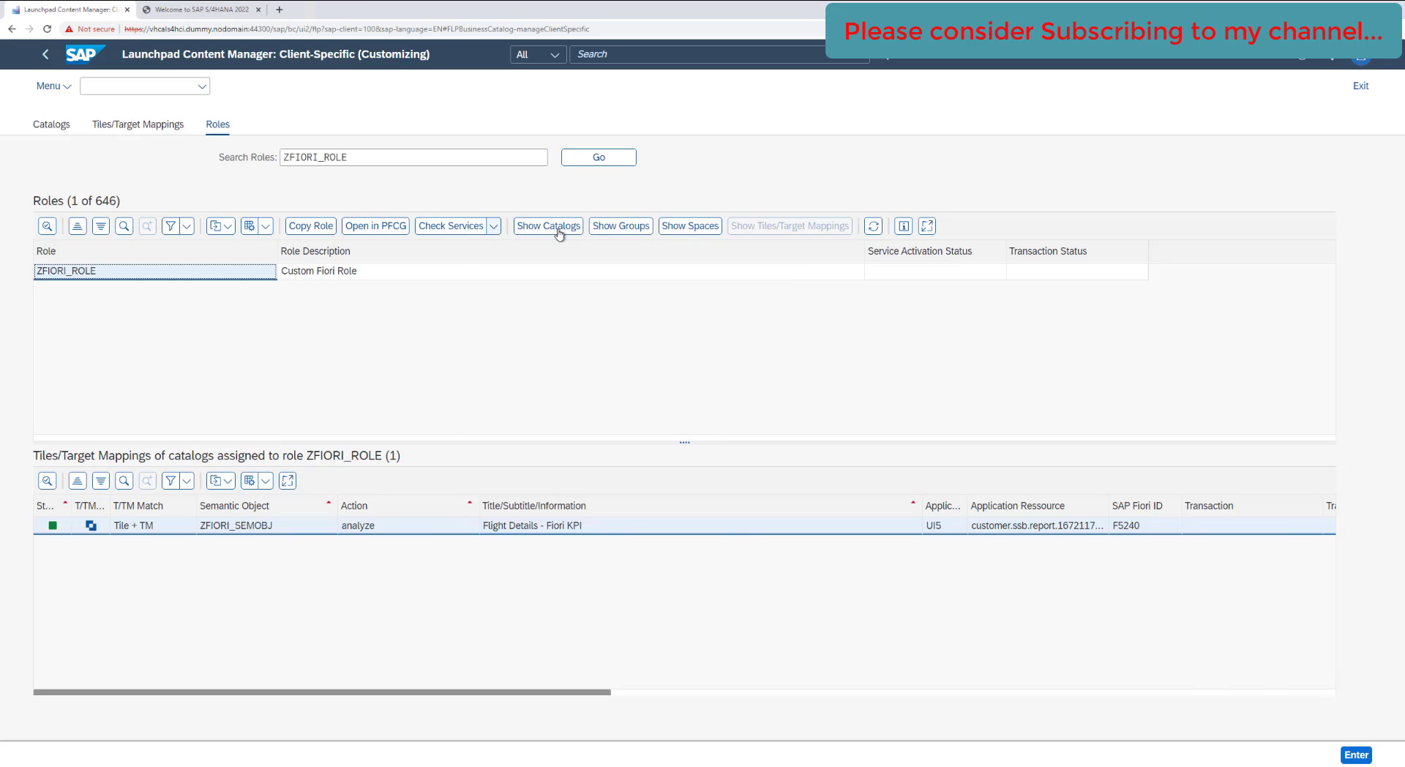
pyautogui.click(694, 227)
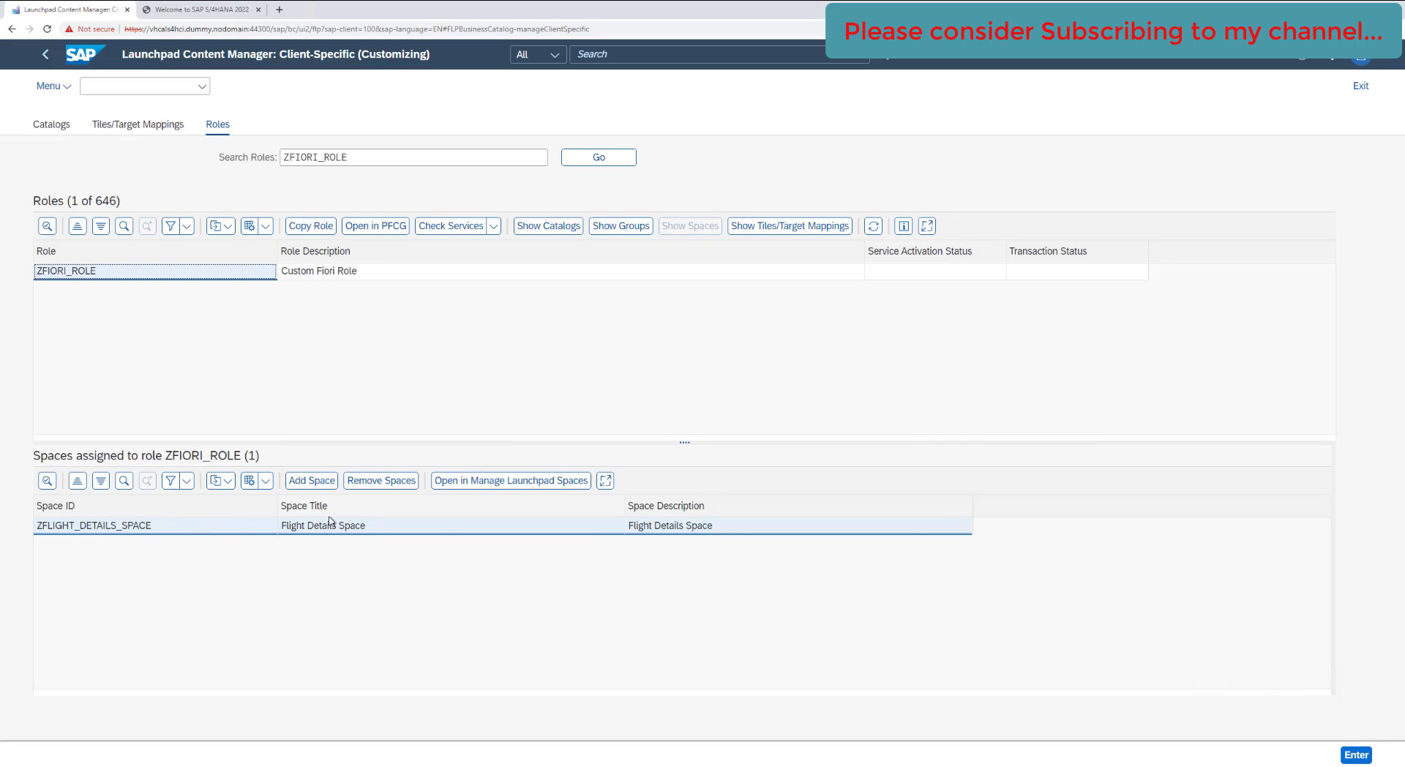
pyautogui.click(785, 228)
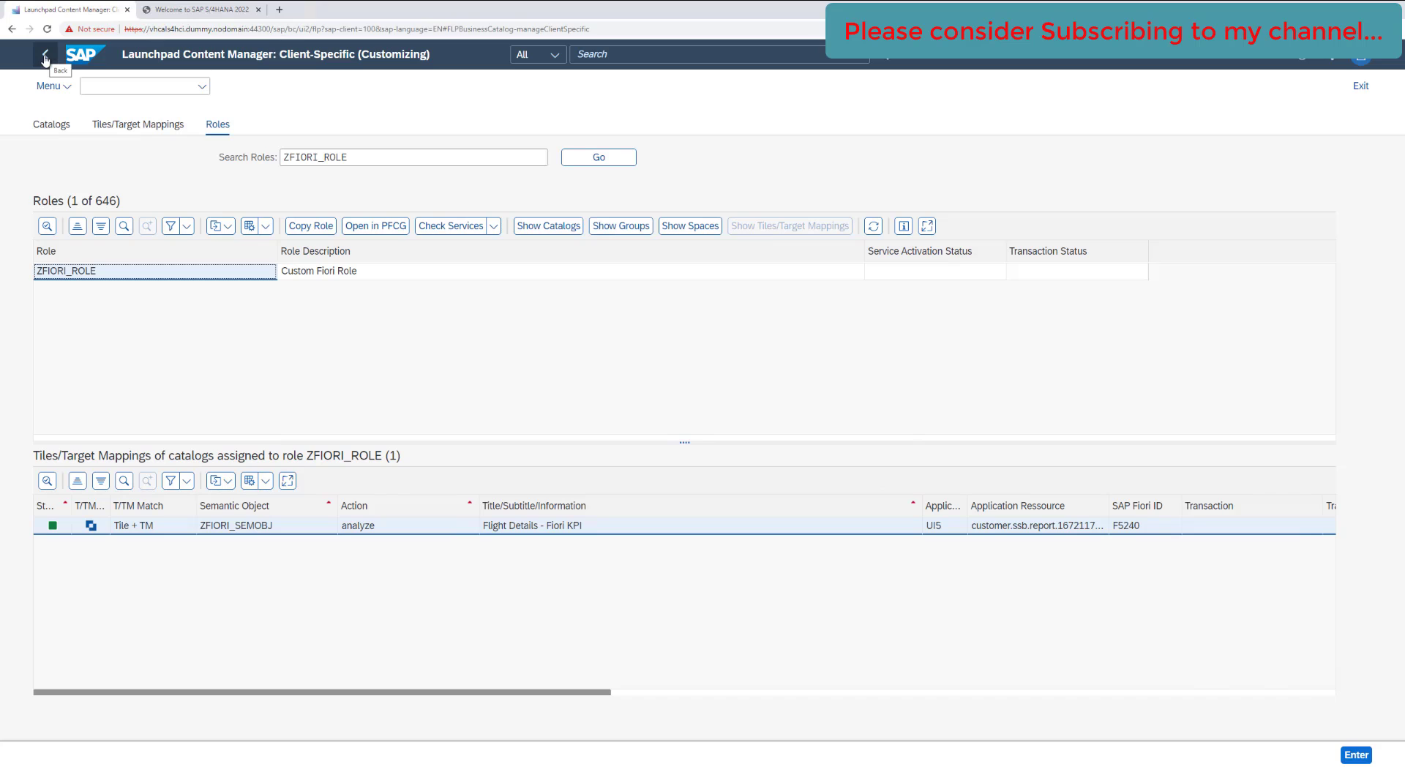
# Open the Flight Details KPI from the Flight Details Space to view its chart, and return to the Fiori Launchpad space.
pyautogui.click(81, 55)
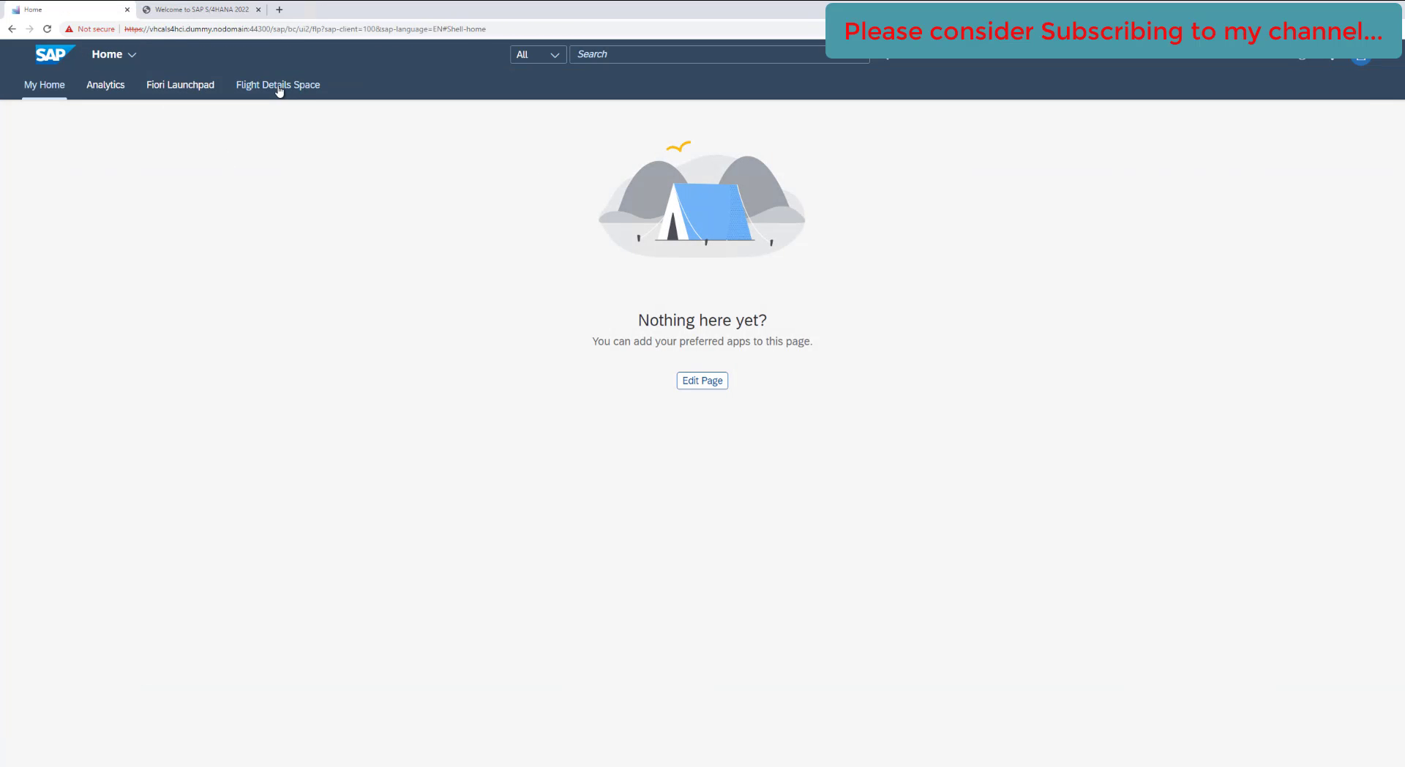
pyautogui.click(275, 86)
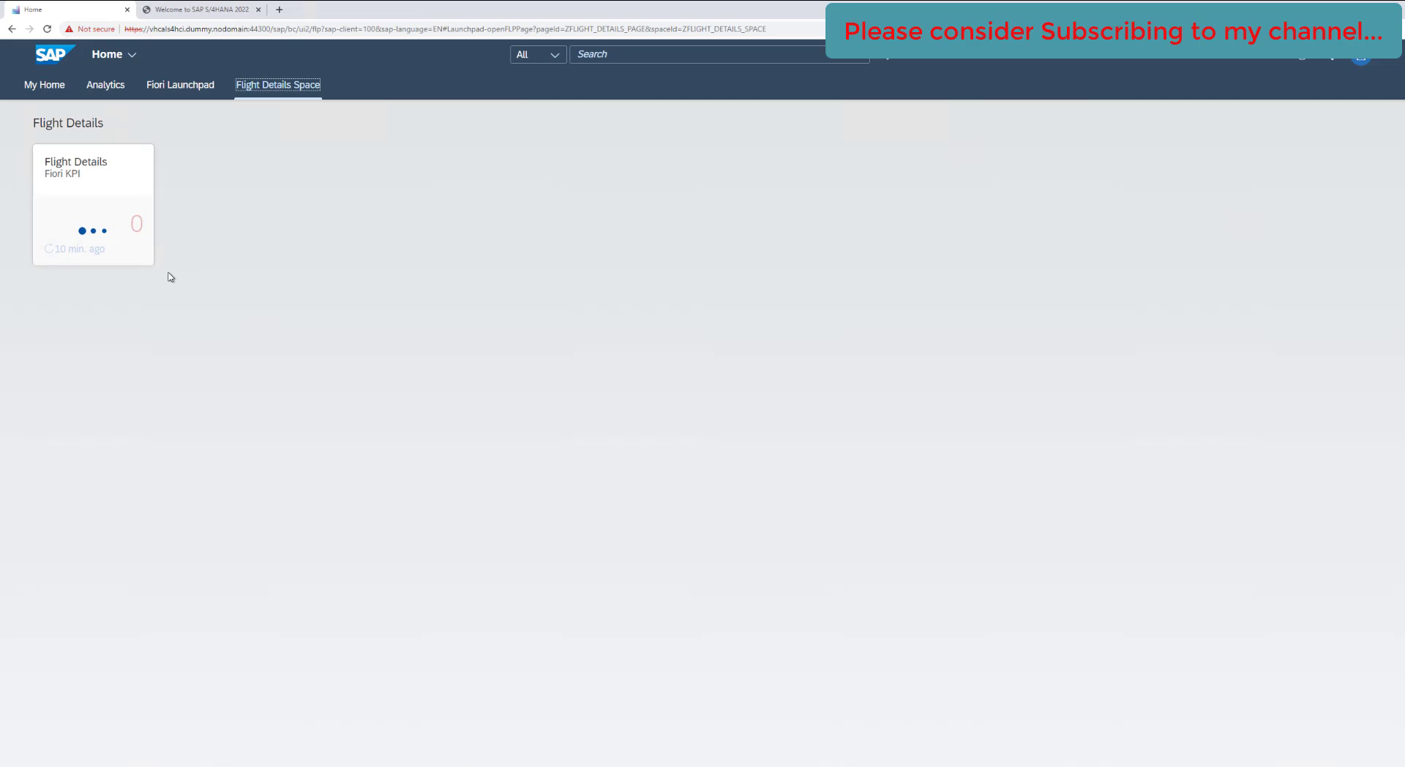
pyautogui.click(93, 230)
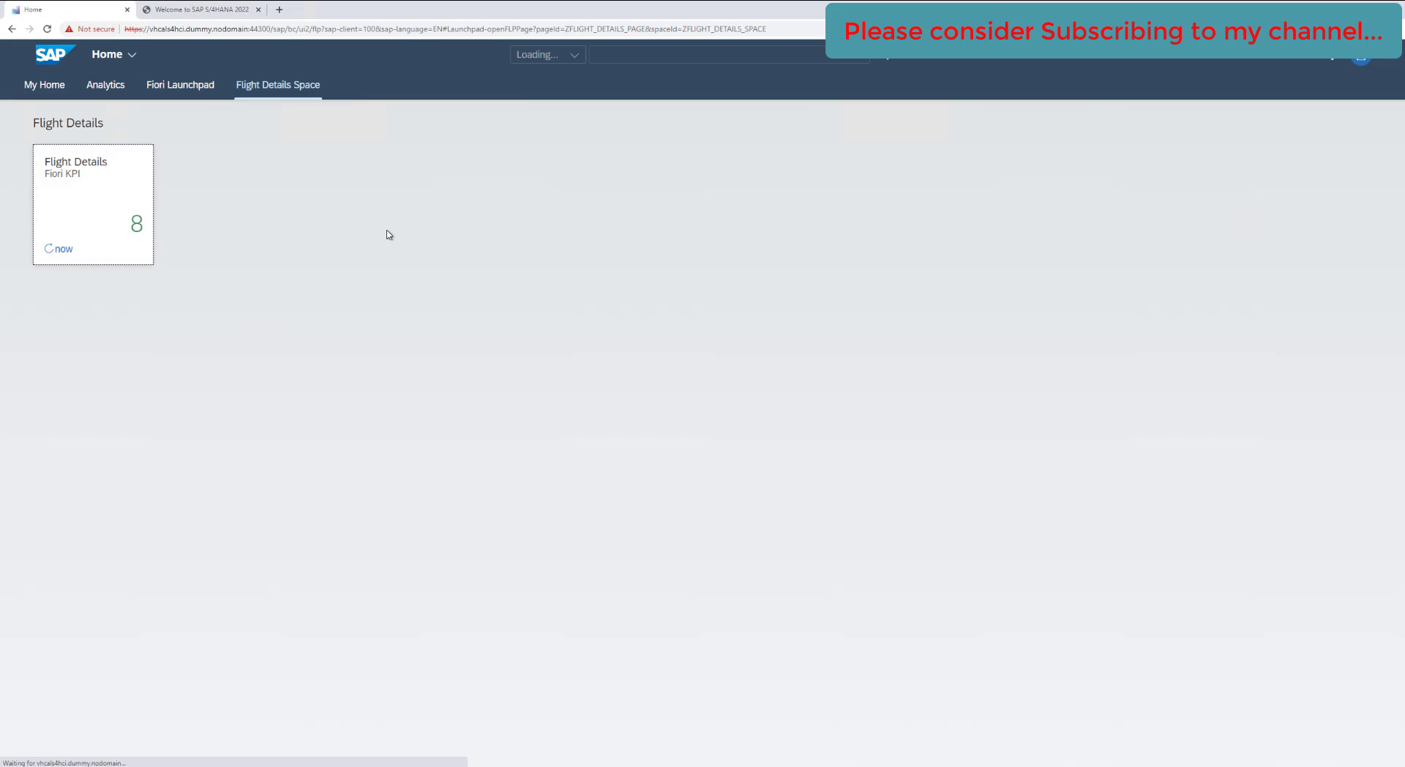
pyautogui.click(90, 206)
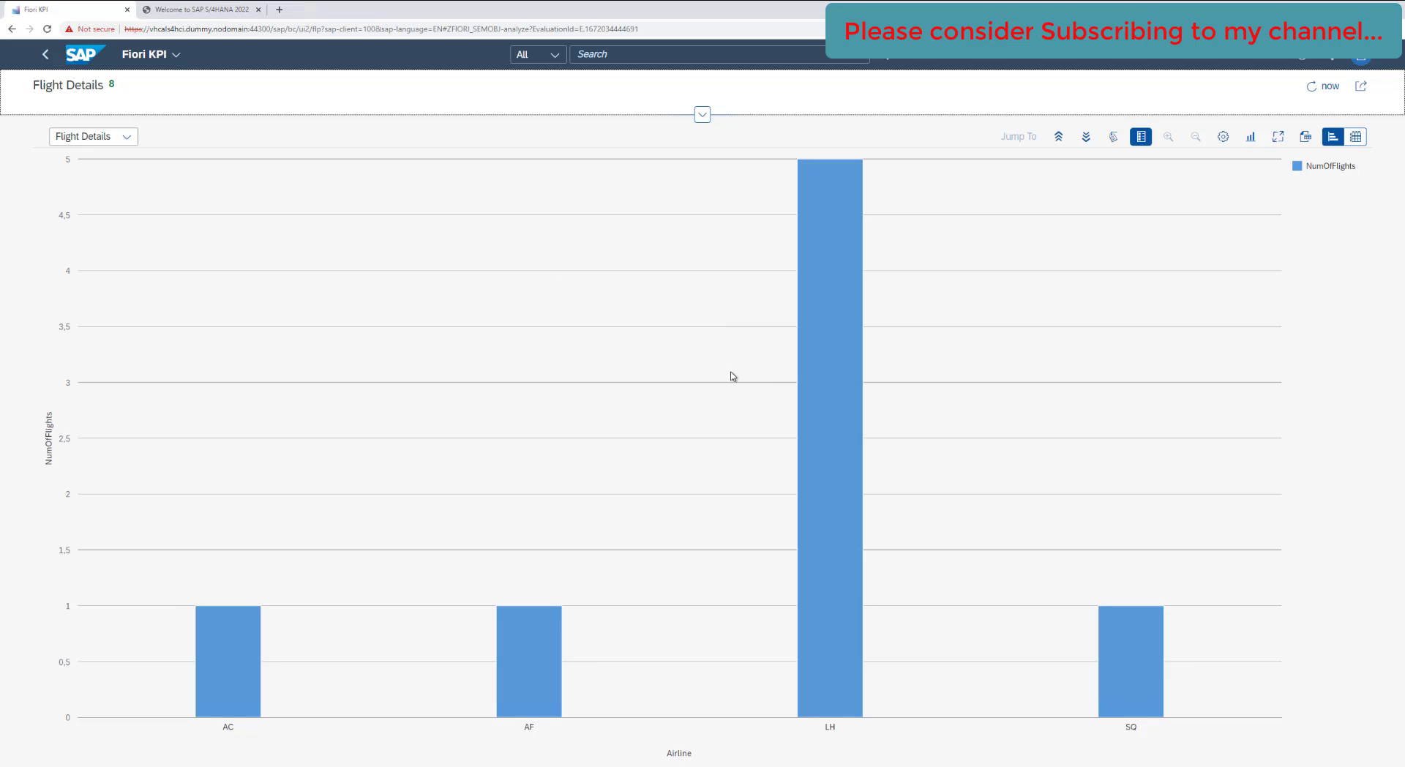
pyautogui.click(45, 55)
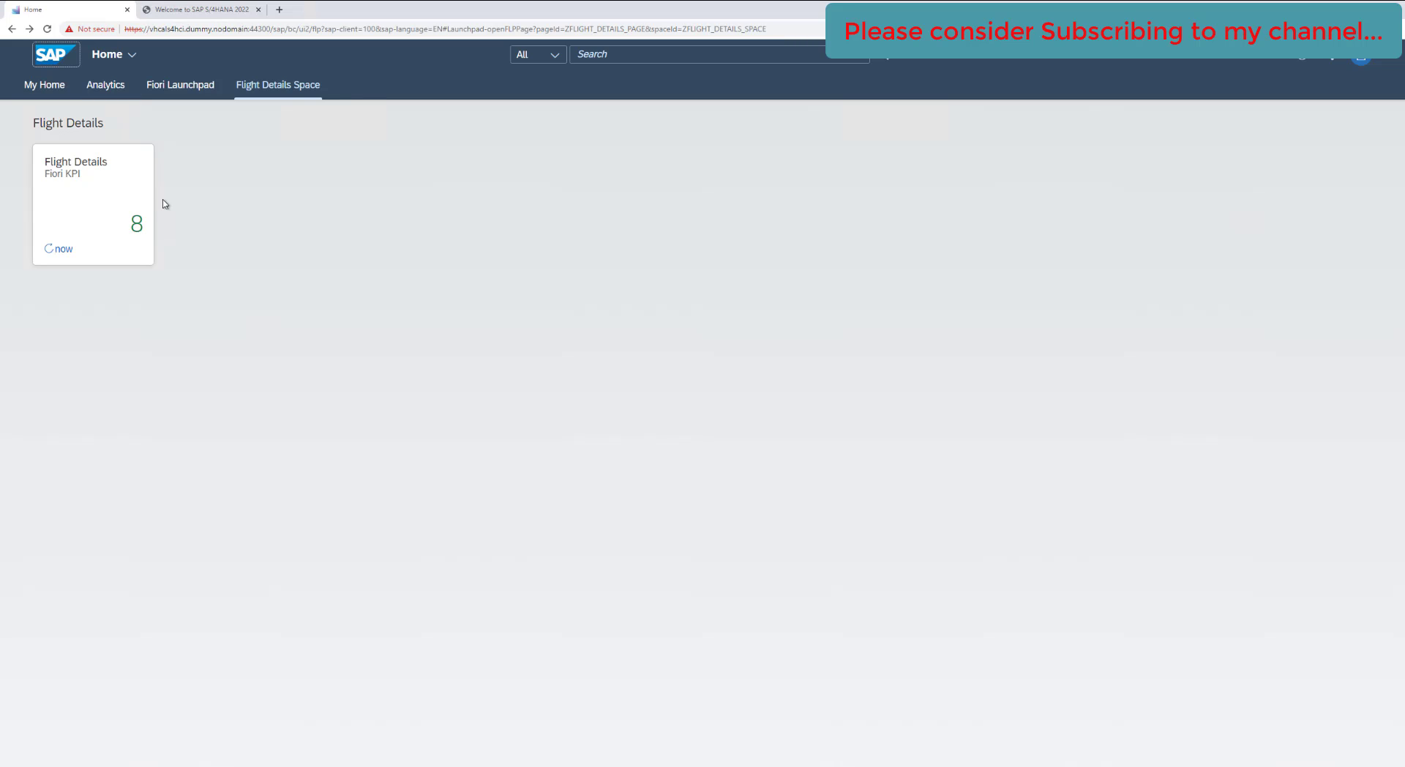
pyautogui.click(180, 85)
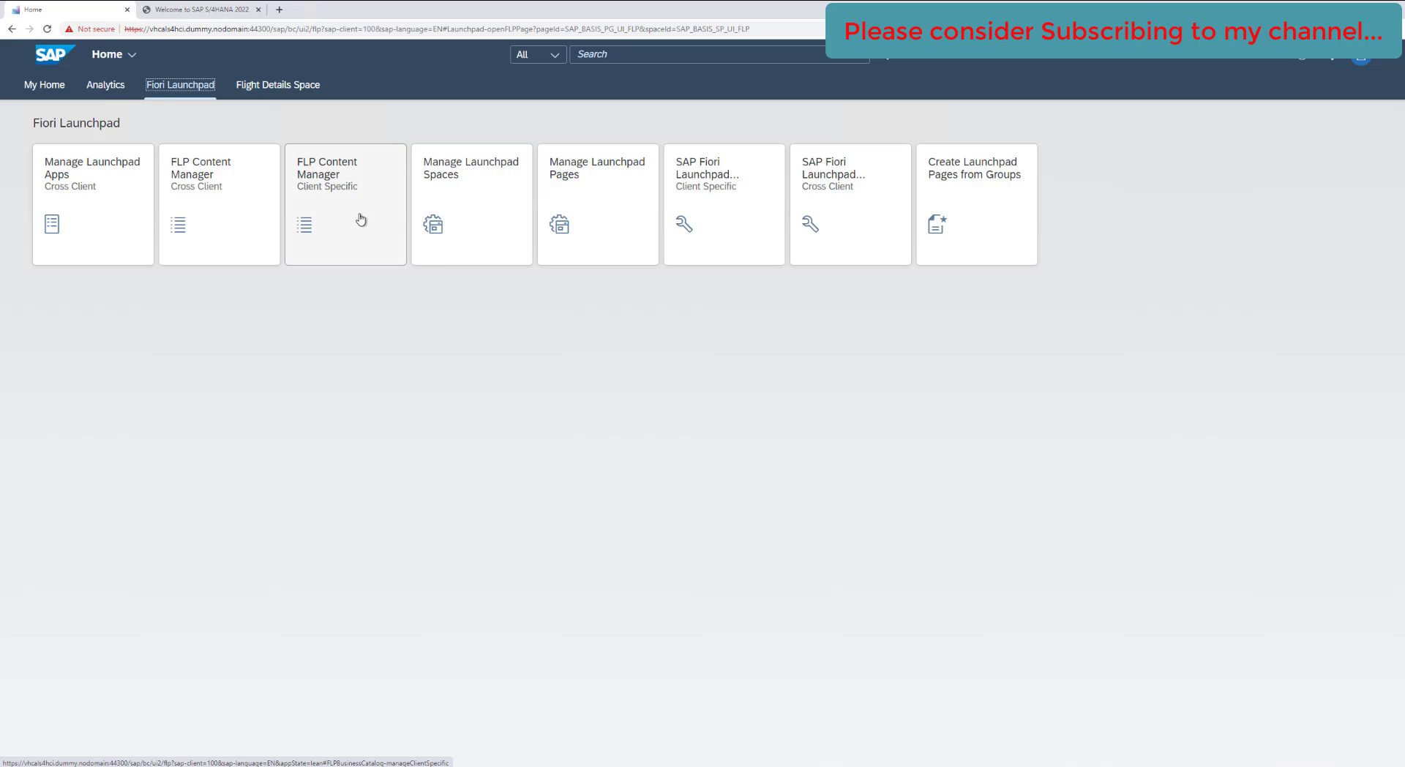